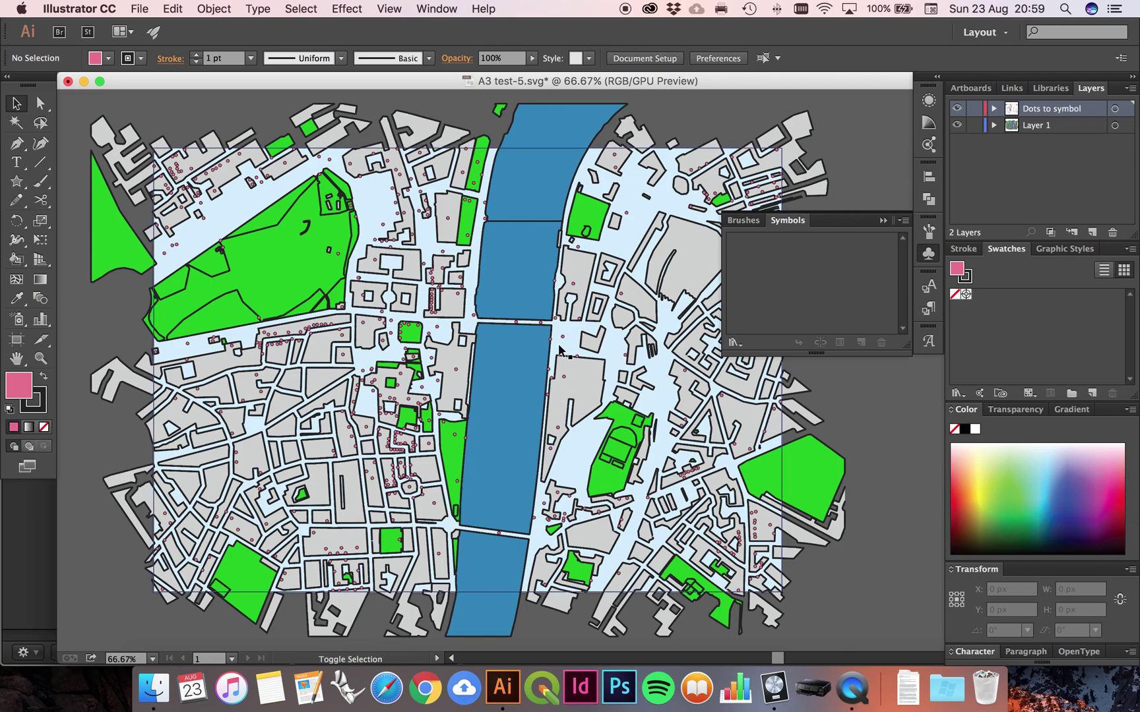
Zoom the map from 66.67% to 800% around the pink dots.
{"action": "scroll", "coordinate": [562, 345], "scroll_direction": "up", "scroll_amount": 7}
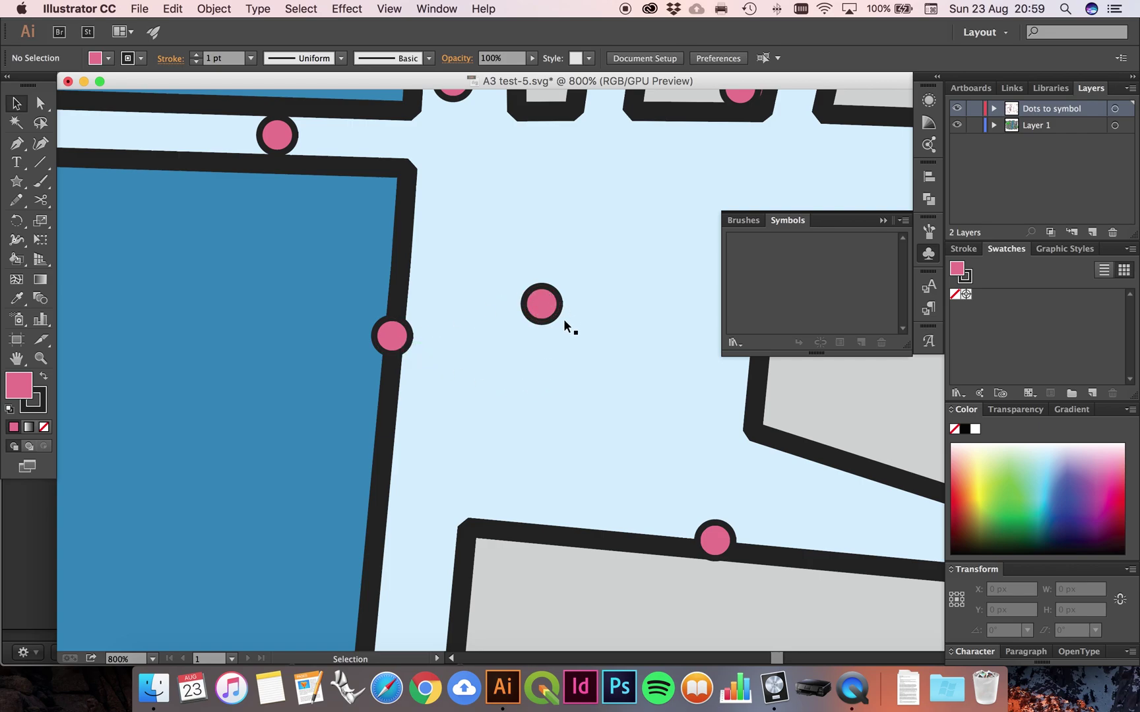
Zoom to 2400% on the centre pink dot and select it to see its 5.667 px size.
{"action": "scroll", "coordinate": [549, 281], "scroll_direction": "up", "scroll_amount": 3}
{"action": "left_click", "coordinate": [518, 348]}
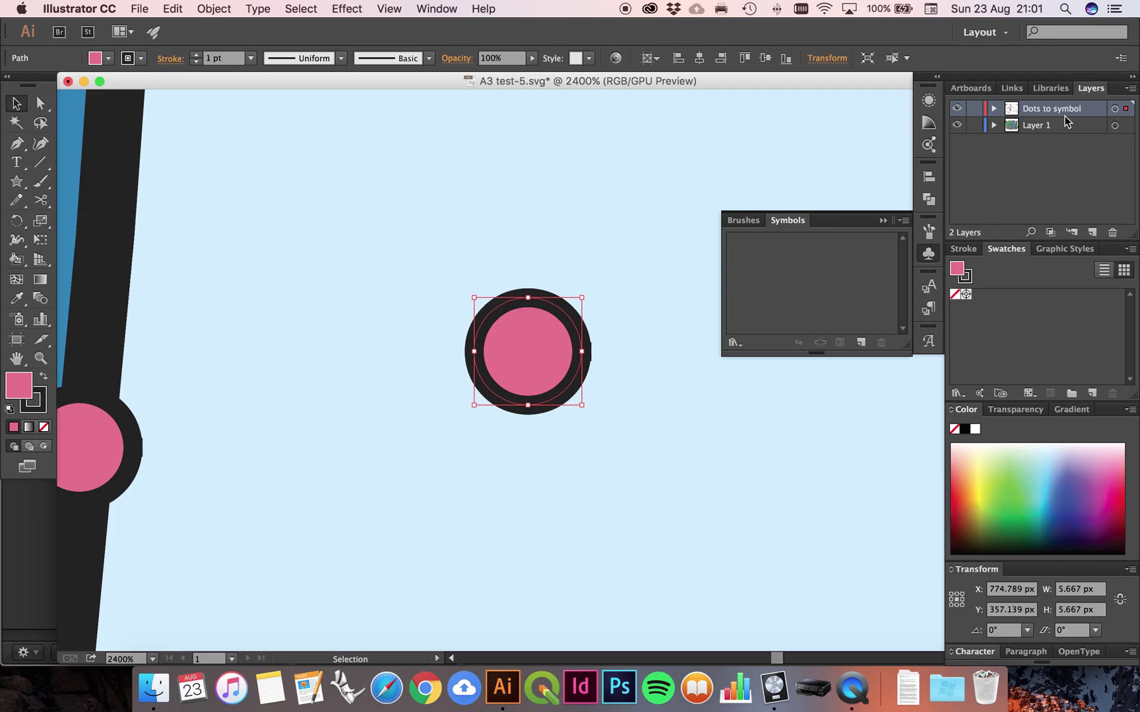
Fit the artboard in the window, hide Layer 1 so only dots show, and clear the selection.
{"action": "key", "text": "super+0"}
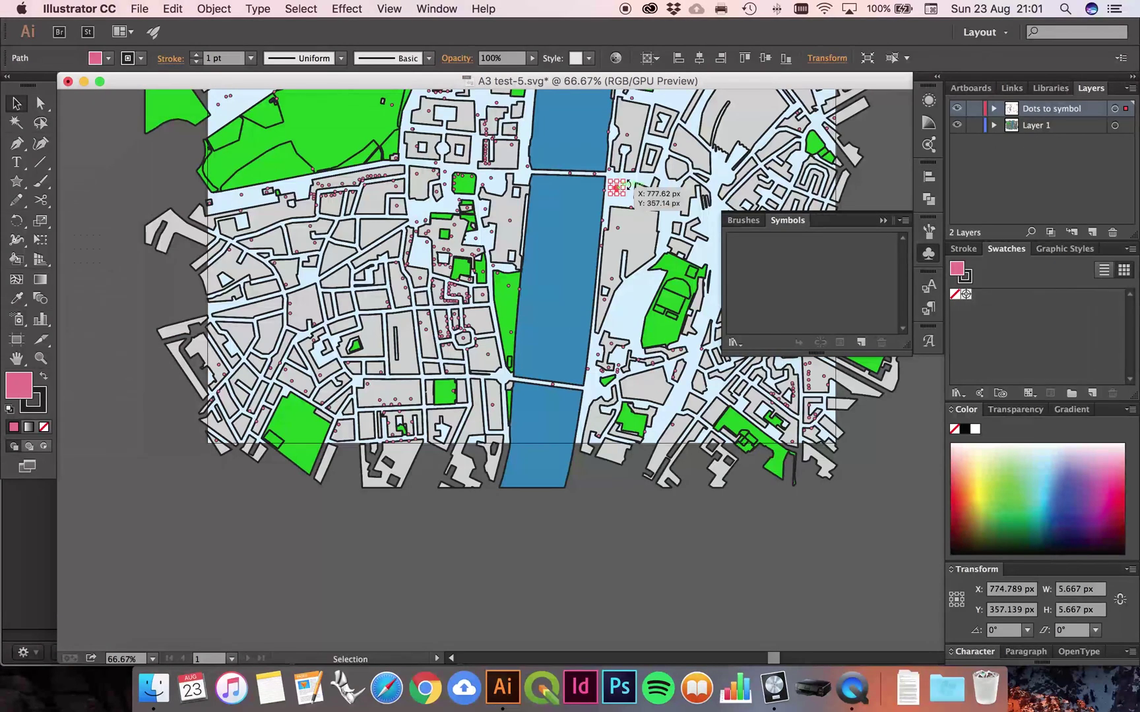
{"action": "scroll", "coordinate": [619, 183], "scroll_direction": "up", "scroll_amount": 5}
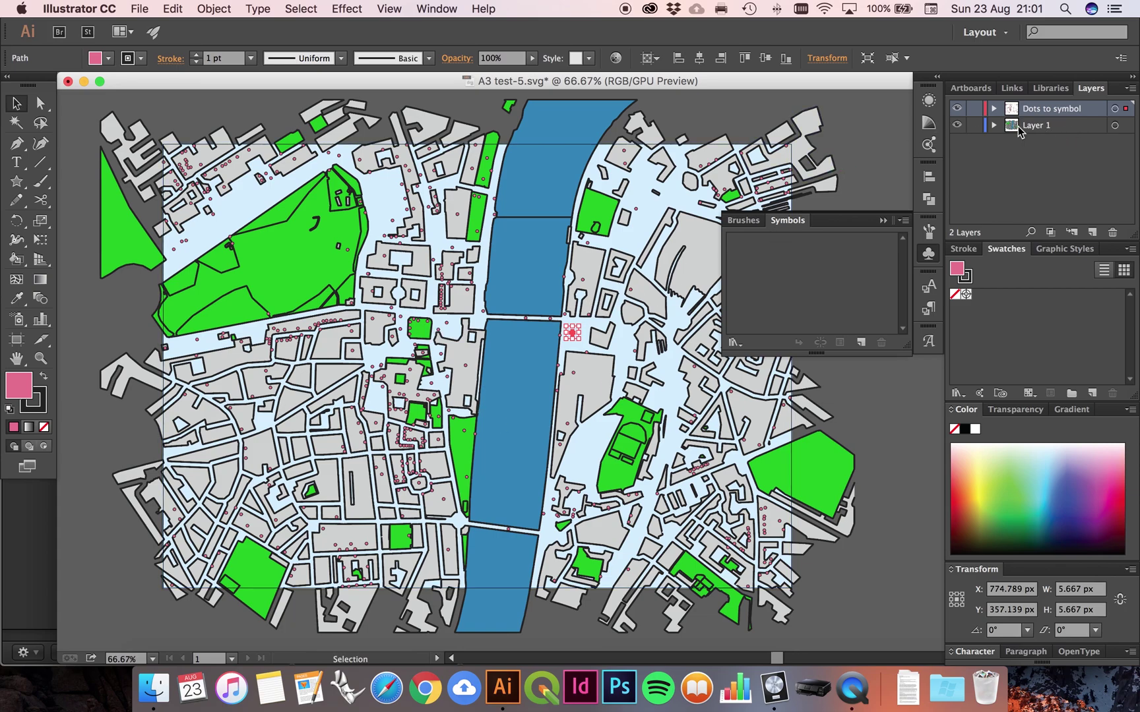
{"action": "left_click", "coordinate": [993, 126]}
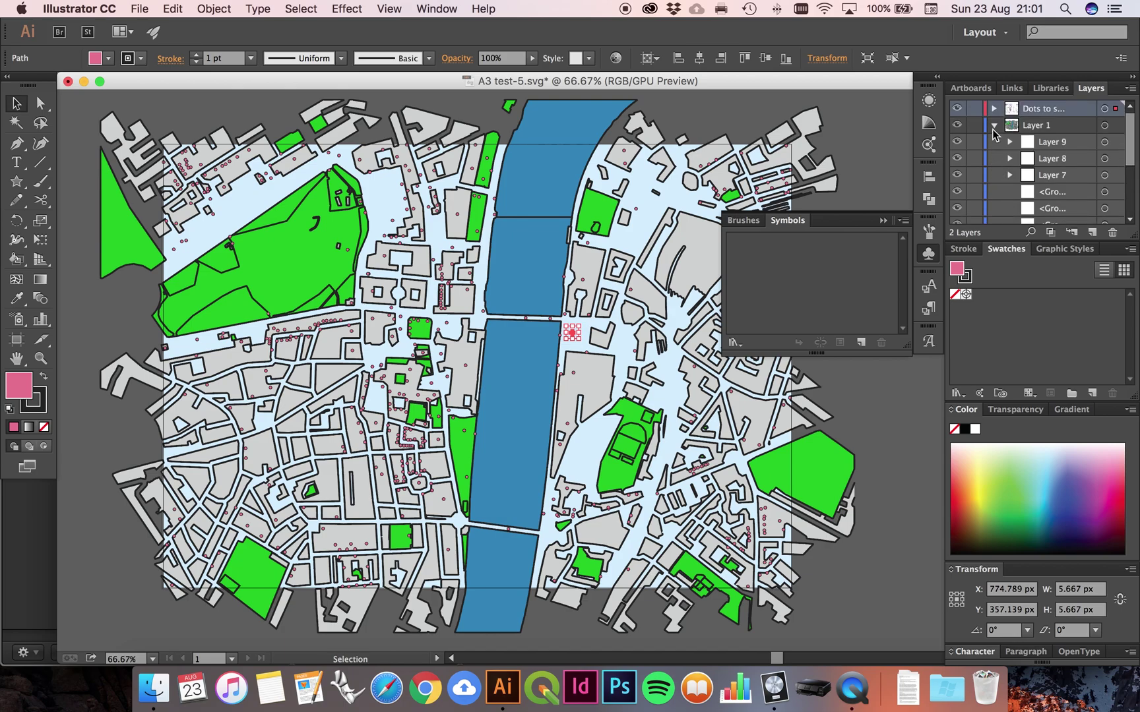
{"action": "left_click", "coordinate": [994, 125]}
{"action": "left_click", "coordinate": [957, 125]}
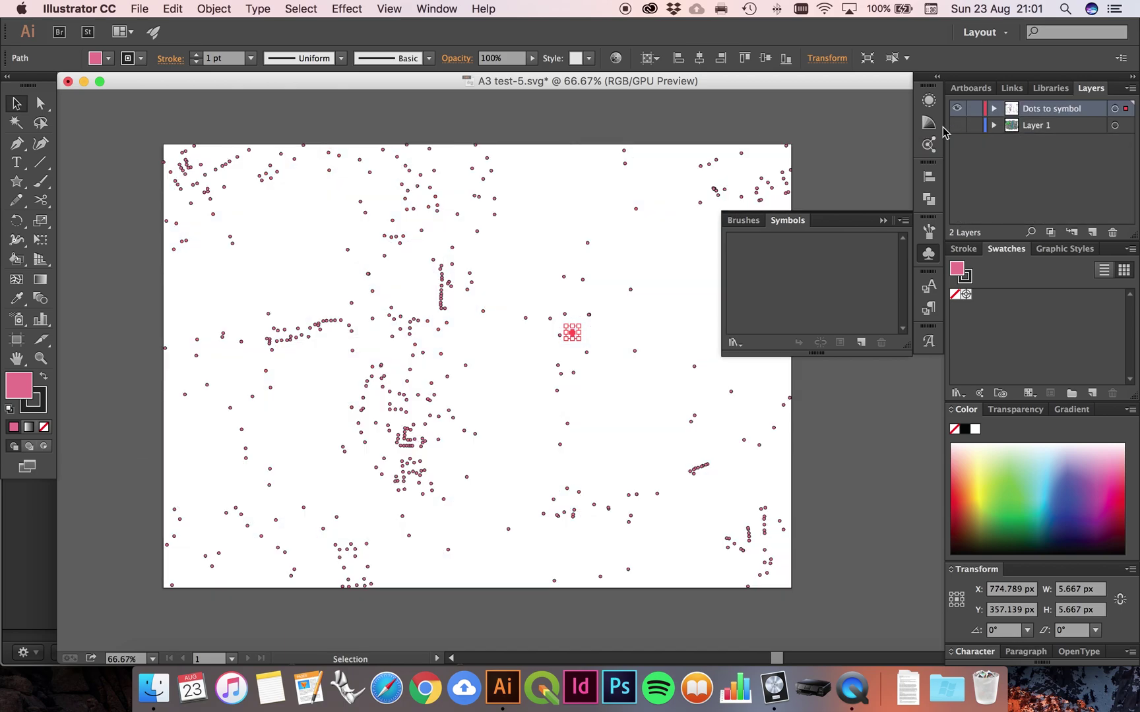
{"action": "left_click", "coordinate": [653, 143]}
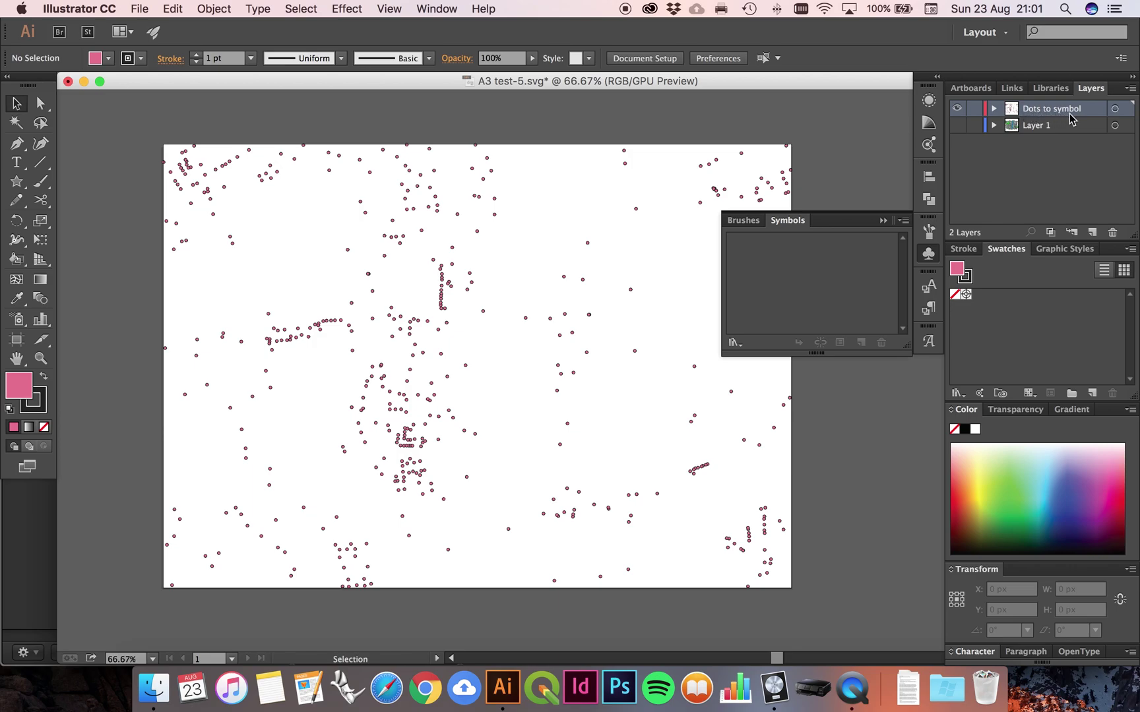
{"action": "scroll", "coordinate": [568, 274], "scroll_direction": "up", "scroll_amount": 10}
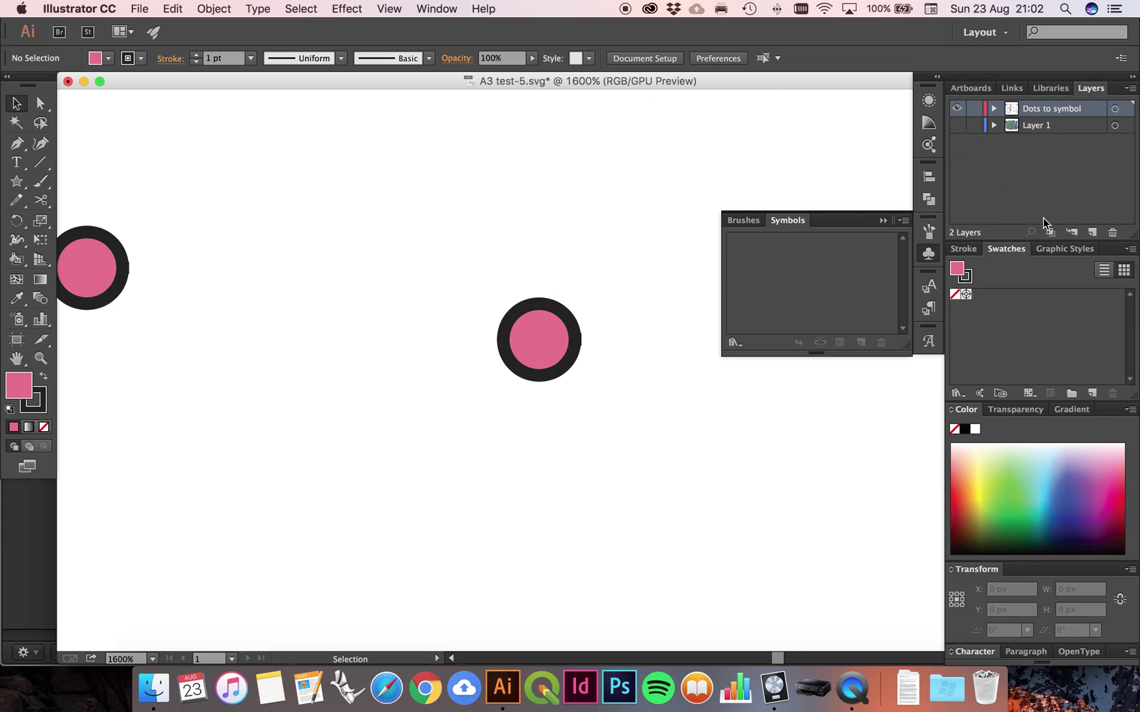
Create an empty Layer 3 above the Dots to symbol layer.
{"action": "left_click", "coordinate": [1090, 233]}
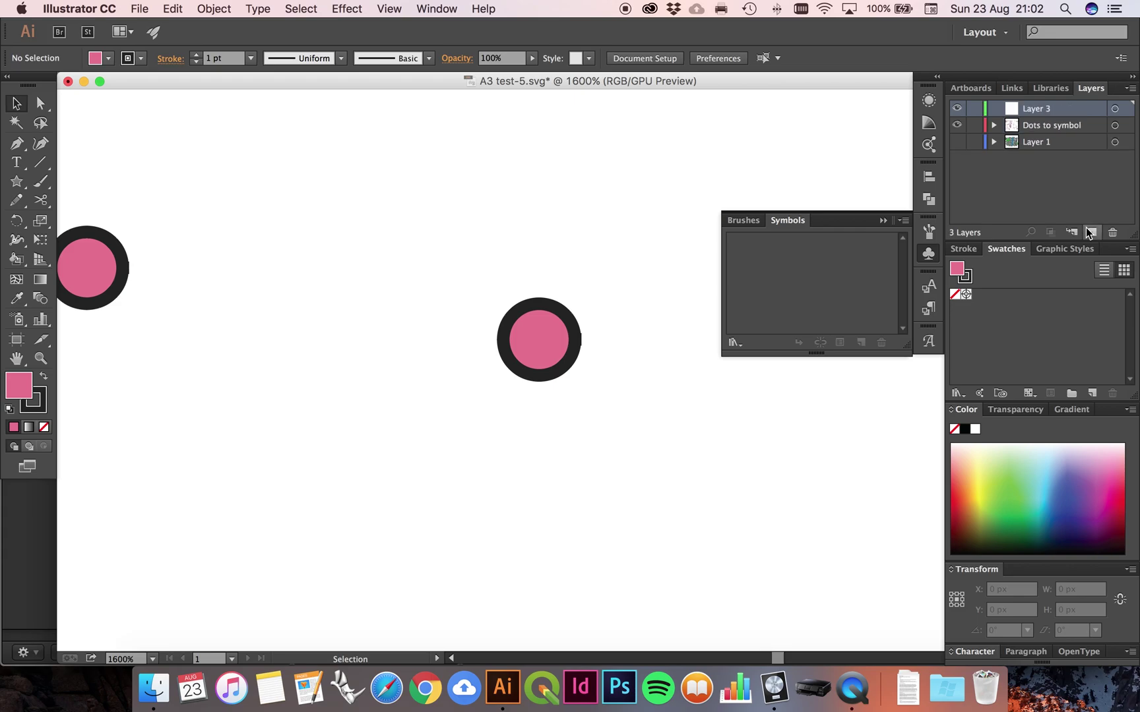
{"action": "left_click", "coordinate": [16, 184]}
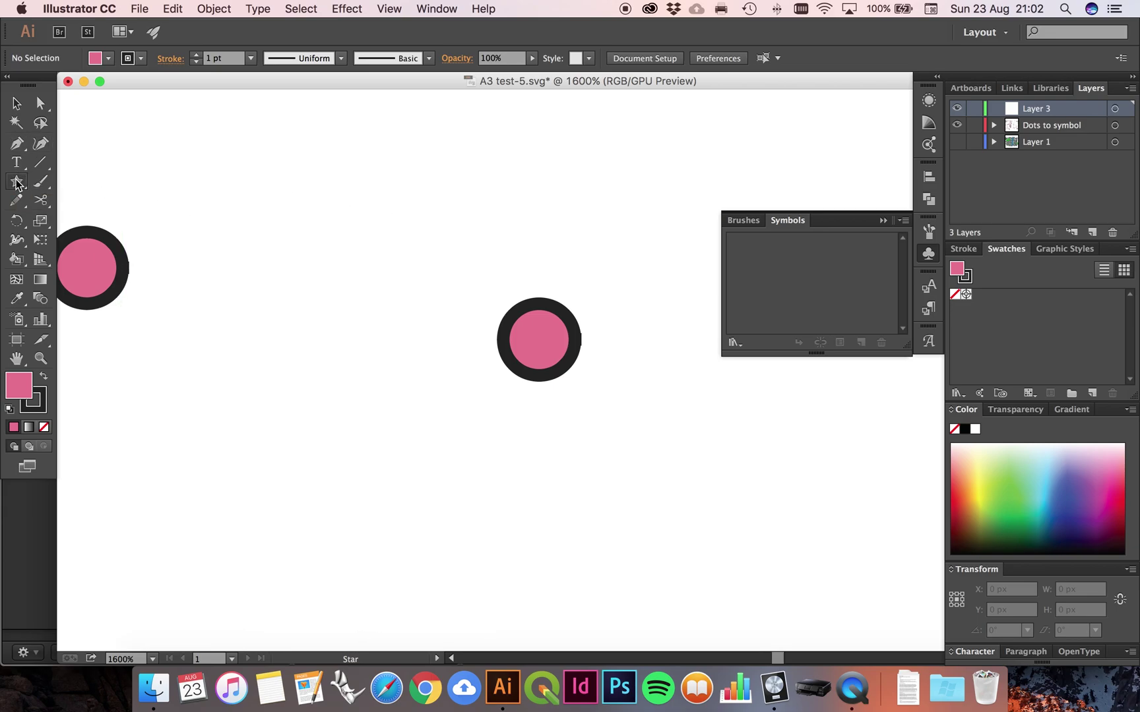
Draw a five-pointed star in the upper left of the view with the Star Tool.
{"action": "left_click", "coordinate": [16, 184]}
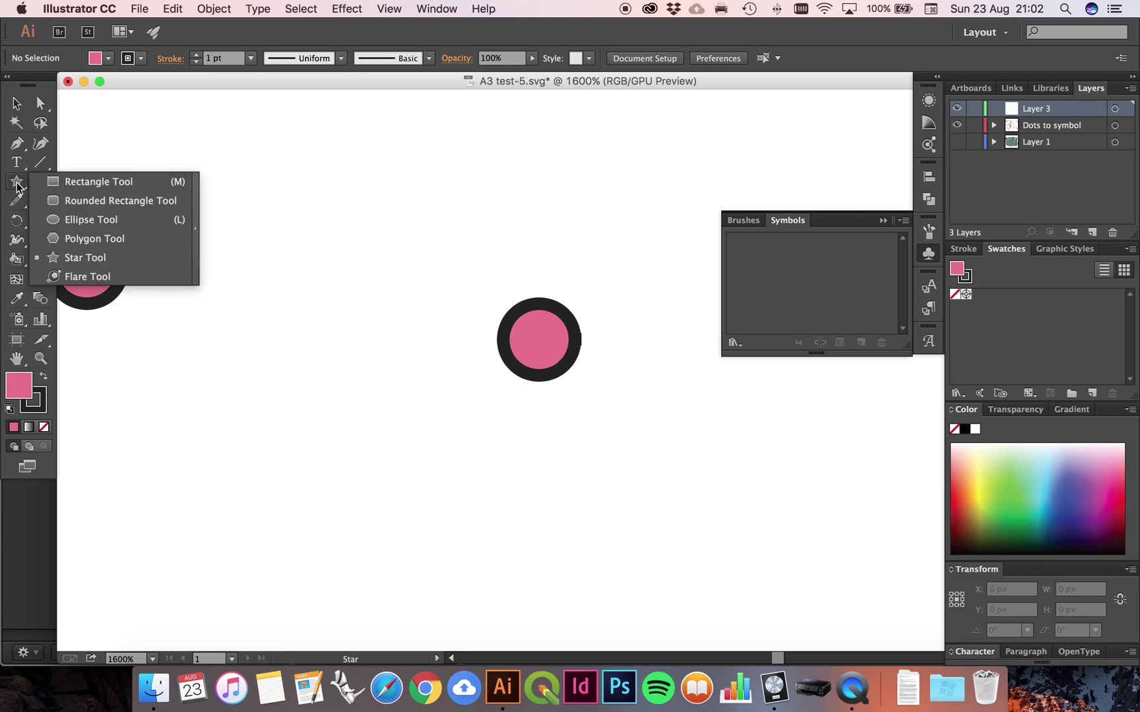
{"action": "left_click", "coordinate": [86, 257]}
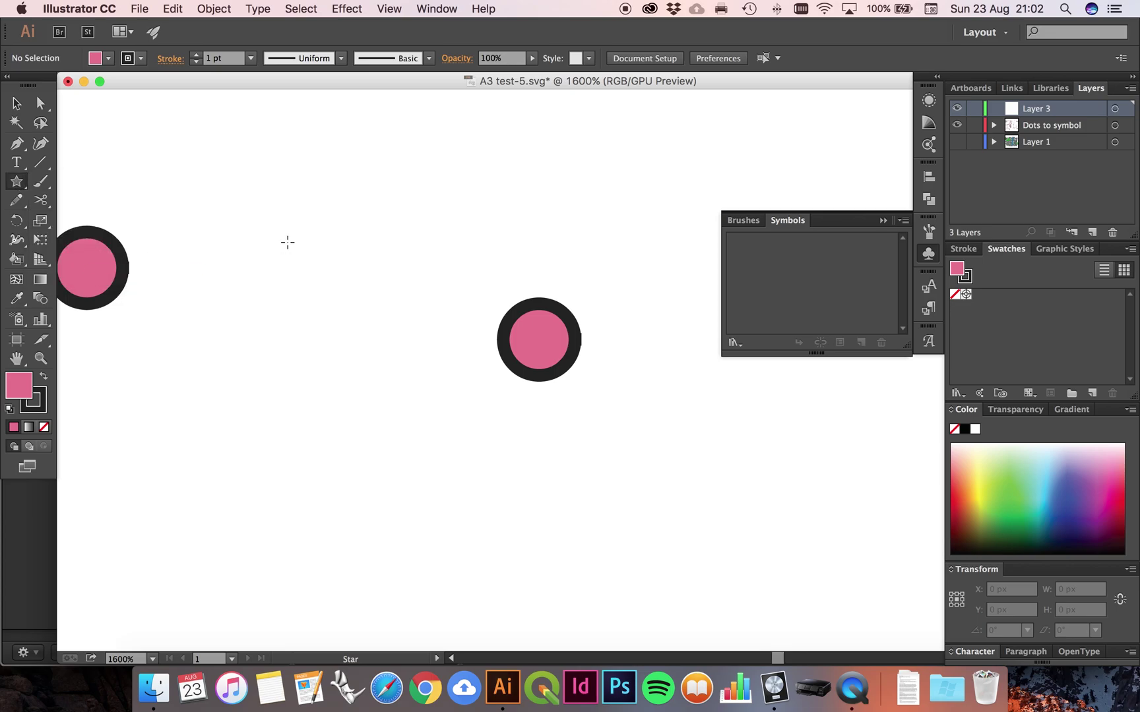
{"action": "left_click_drag", "start_coordinate": [290, 236], "coordinate": [333, 284]}
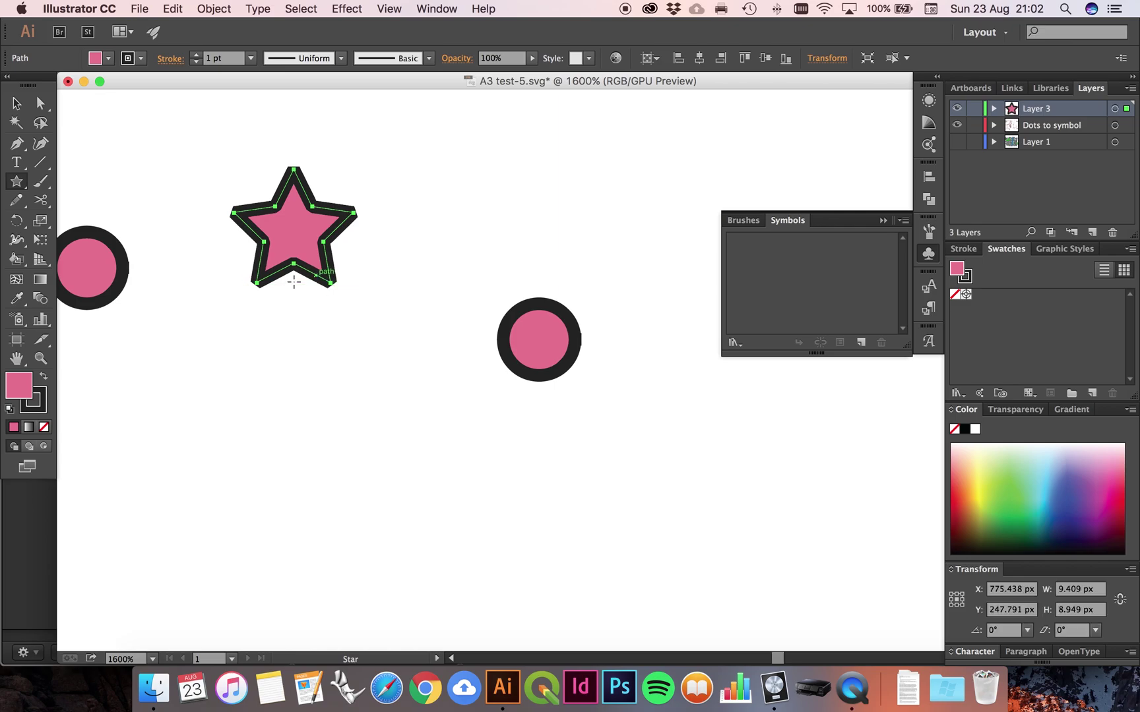
Give the star a deep blue fill in the Color Picker, then deselect it.
{"action": "double_click", "coordinate": [20, 388]}
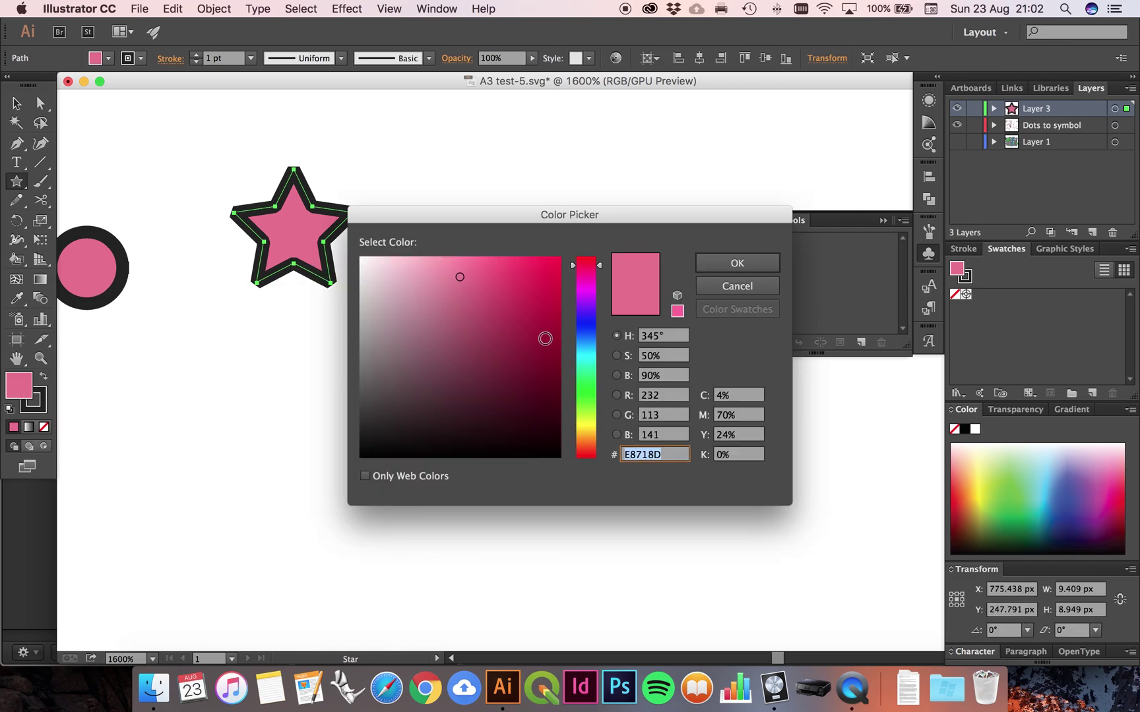
{"action": "left_click", "coordinate": [579, 324]}
{"action": "left_click", "coordinate": [525, 288]}
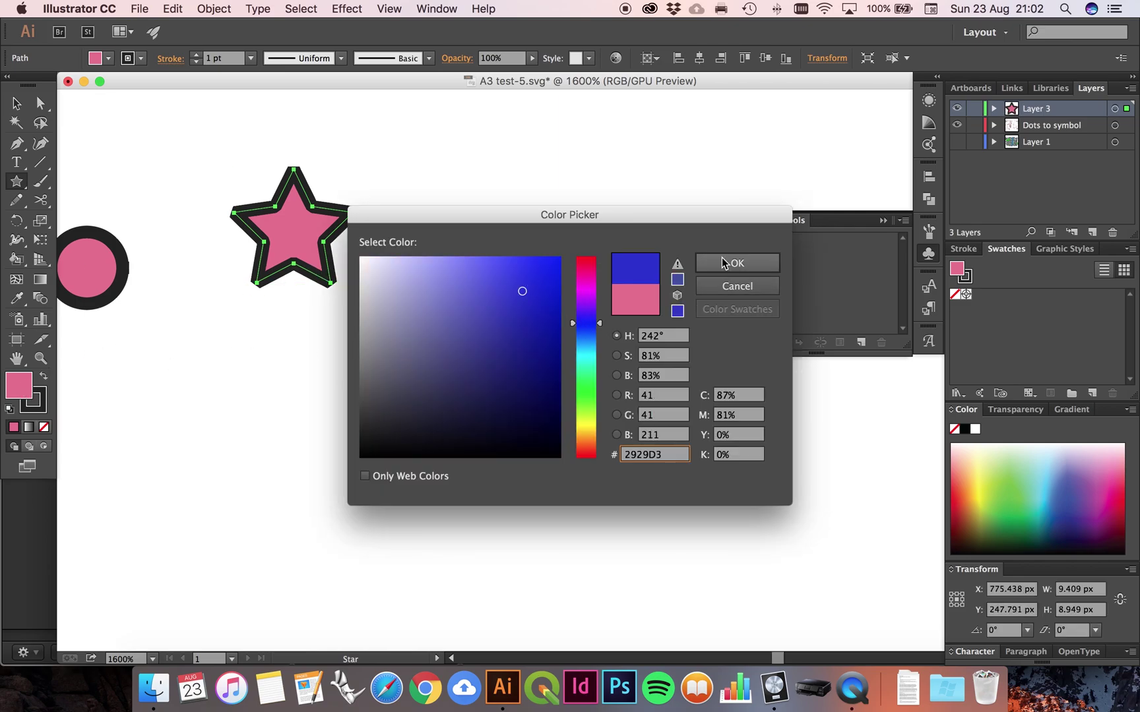
{"action": "left_click", "coordinate": [719, 262]}
{"action": "left_click", "coordinate": [16, 103]}
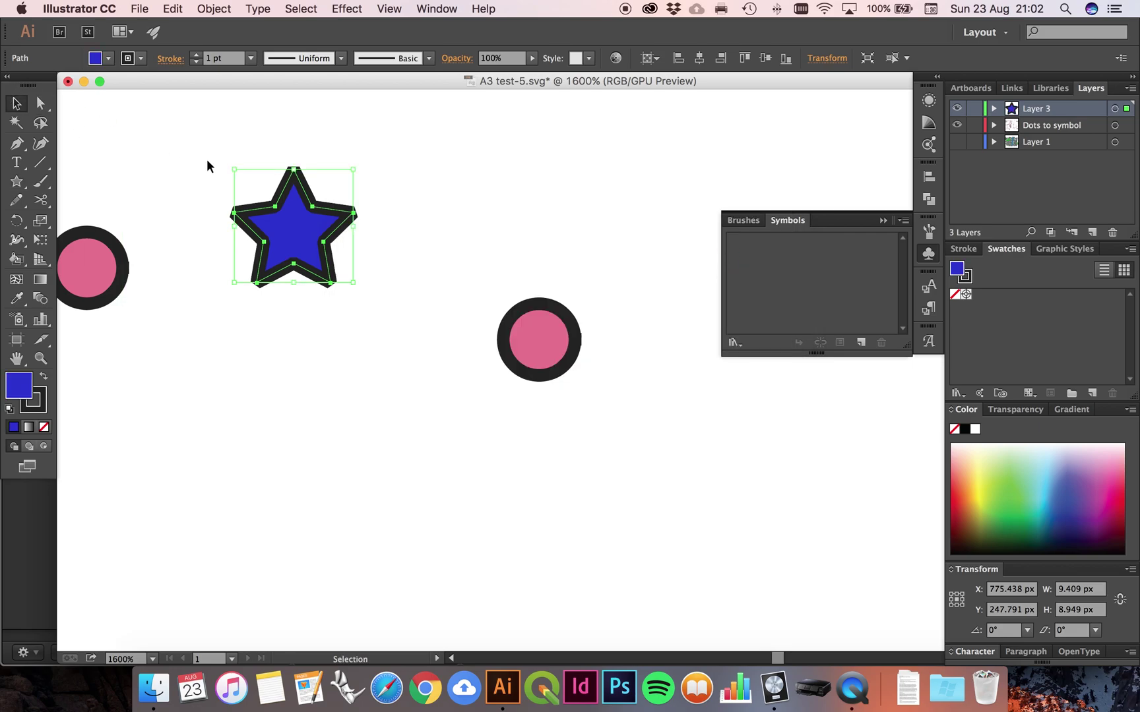
{"action": "left_click", "coordinate": [451, 206]}
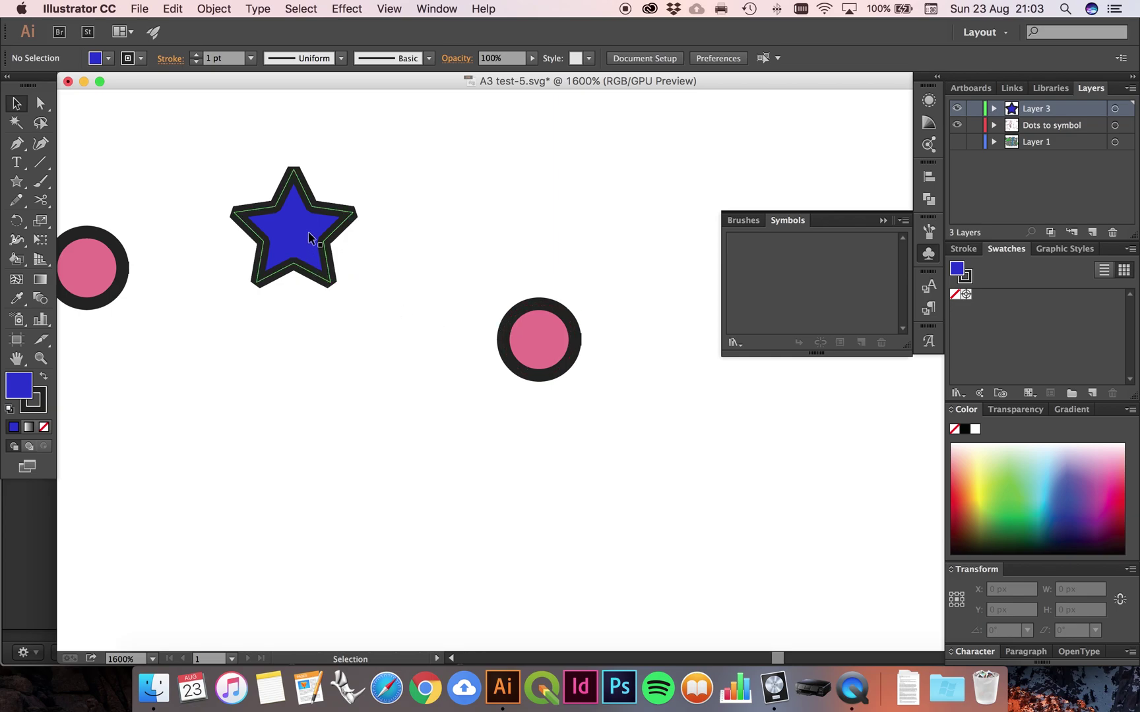
Select the 9.409 × 8.949 px blue star with the Selection tool.
{"action": "left_click", "coordinate": [310, 237]}
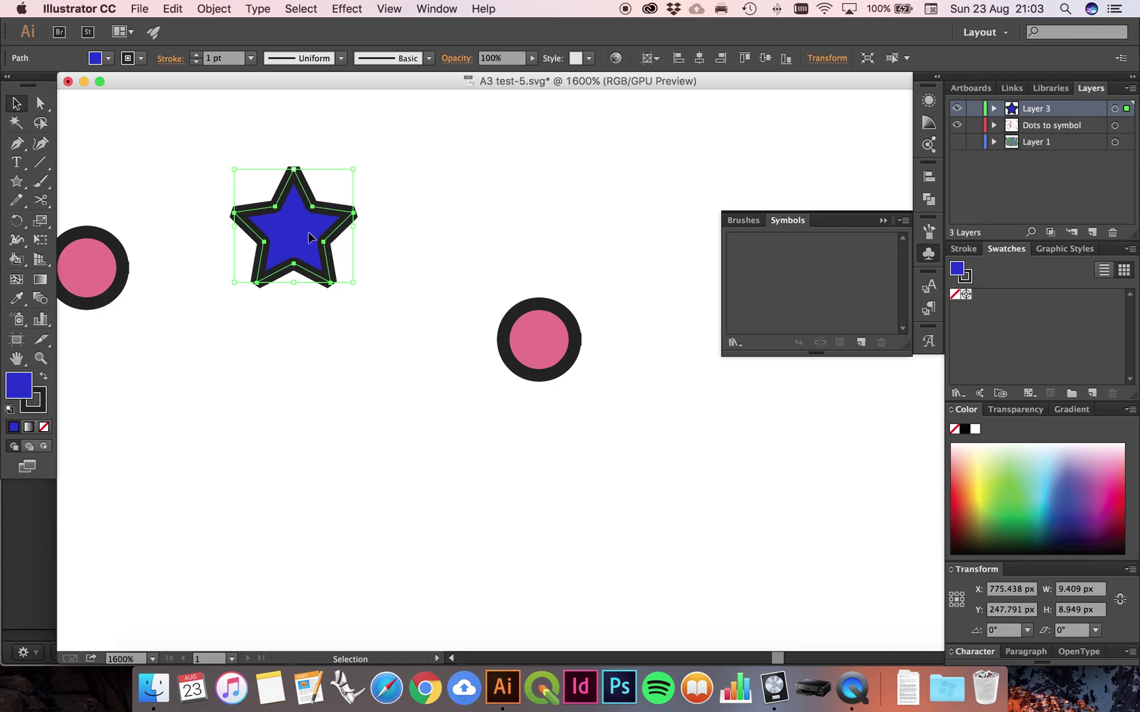
Save the blue star as a new symbol named 'Dot' and select it in the Symbols panel.
{"action": "left_click", "coordinate": [857, 344]}
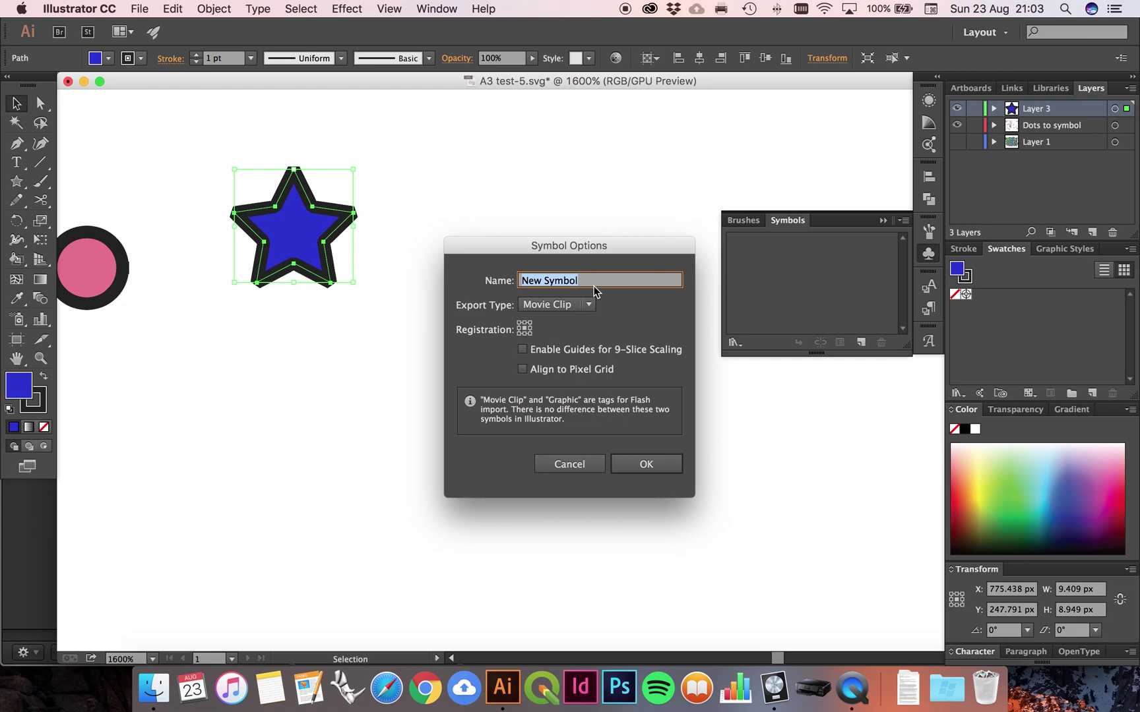
{"action": "type", "text": "Dot"}
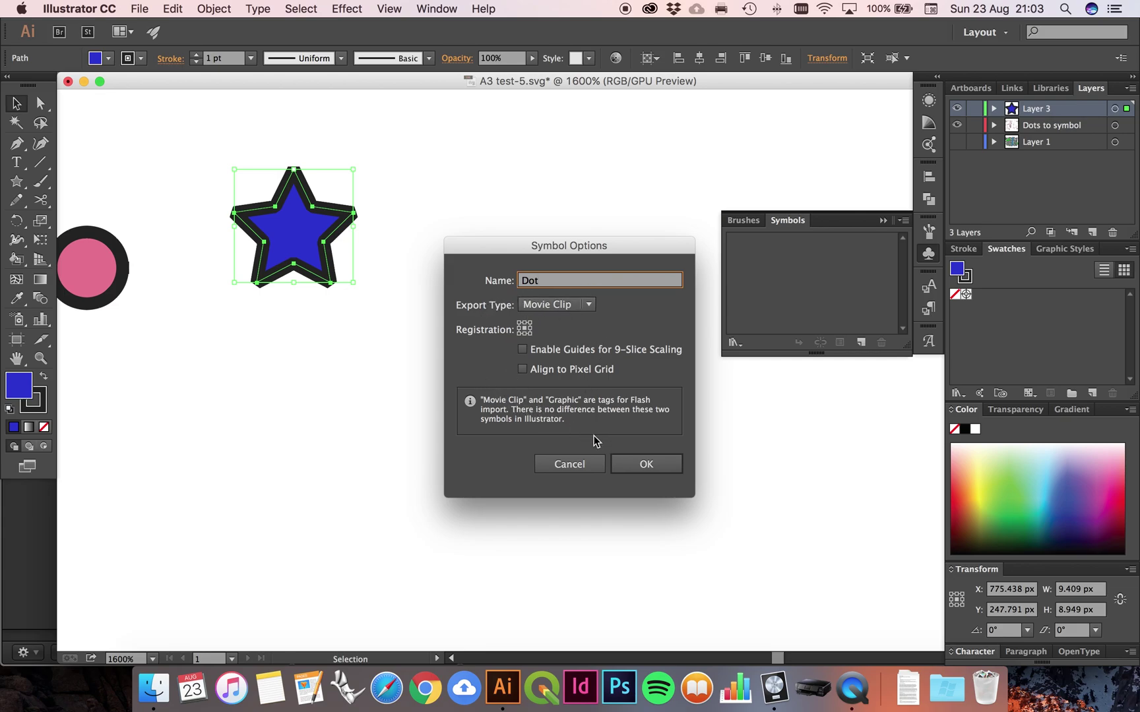
{"action": "left_click", "coordinate": [644, 463]}
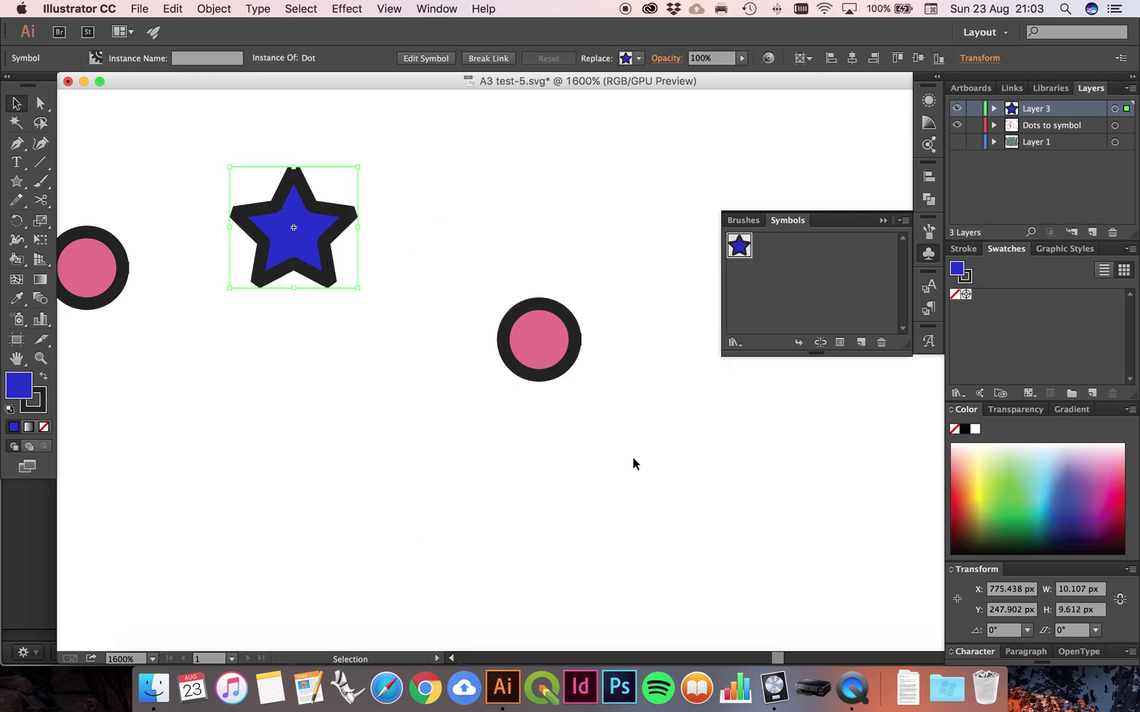
{"action": "left_click", "coordinate": [739, 248]}
Marquee-select the star instance on the canvas and delete it, leaving Layer 3 empty.
{"action": "left_click", "coordinate": [653, 212]}
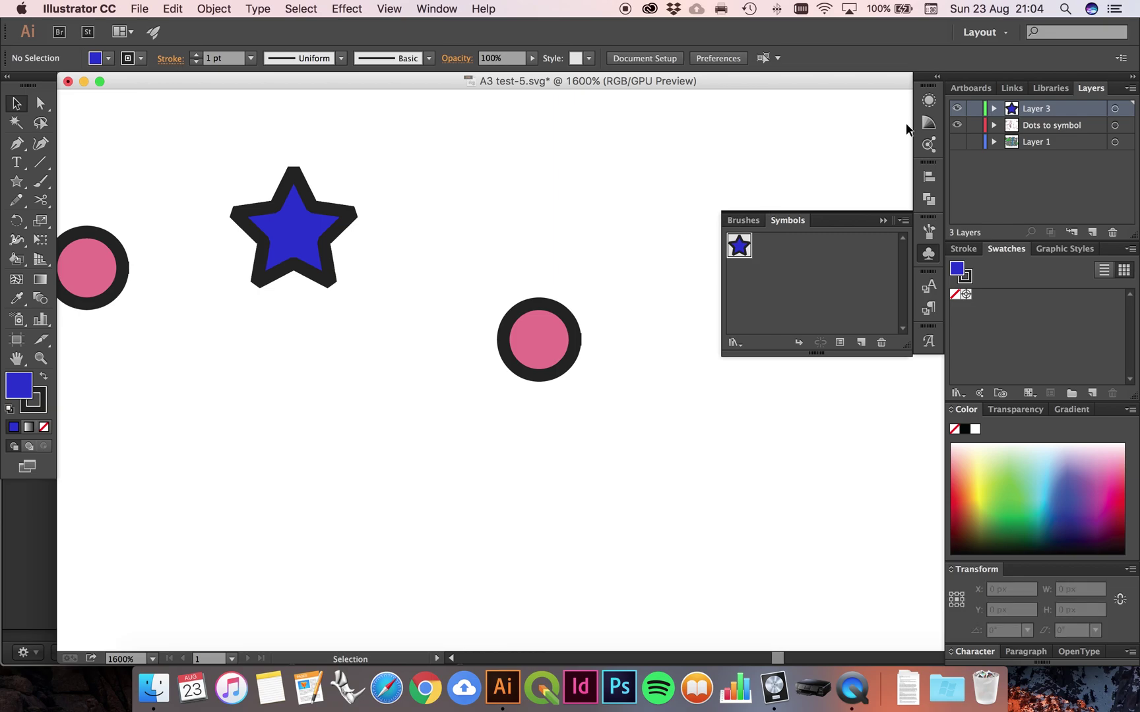
{"action": "left_click_drag", "start_coordinate": [374, 189], "coordinate": [272, 282]}
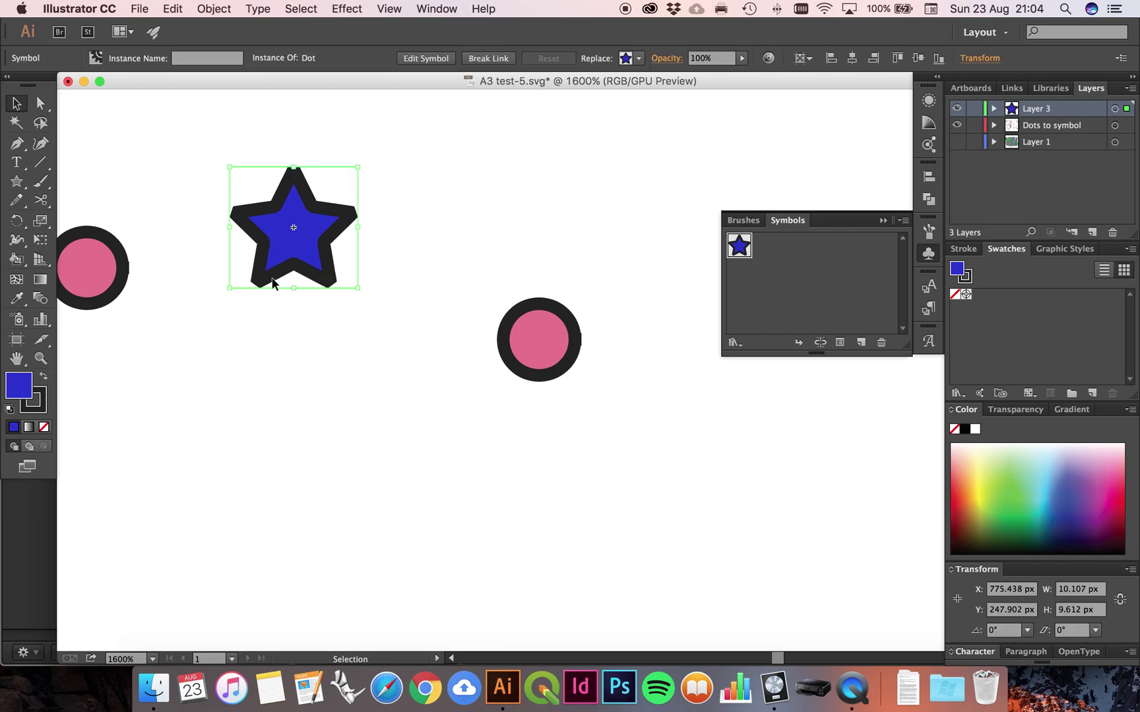
{"action": "key", "text": "Delete"}
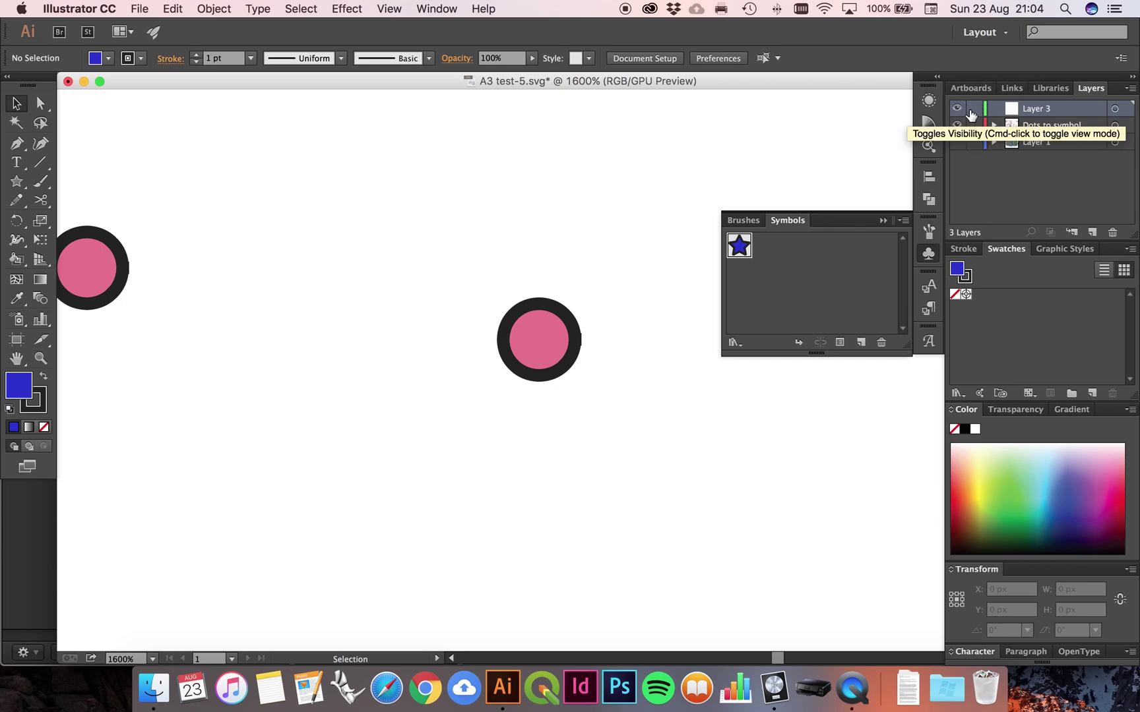
Delete Layer 3, select all dots on the Dots to symbol layer, and pan to the whole map.
{"action": "left_click", "coordinate": [1112, 232]}
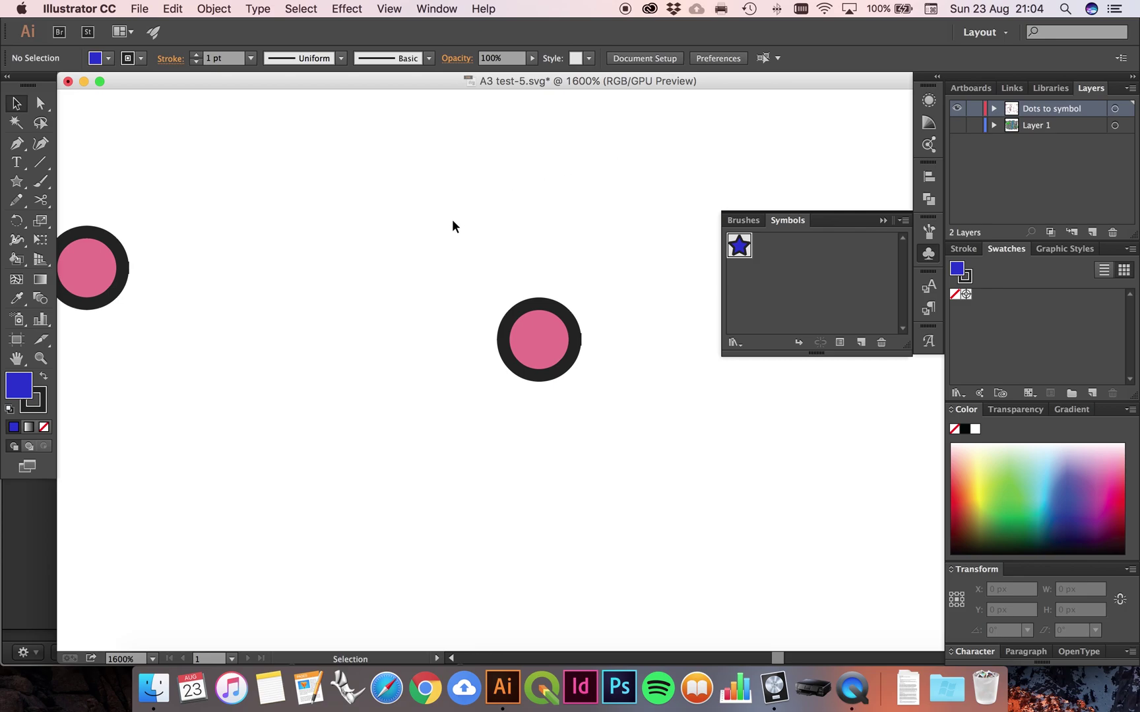
{"action": "left_click_drag", "start_coordinate": [604, 382], "coordinate": [460, 260]}
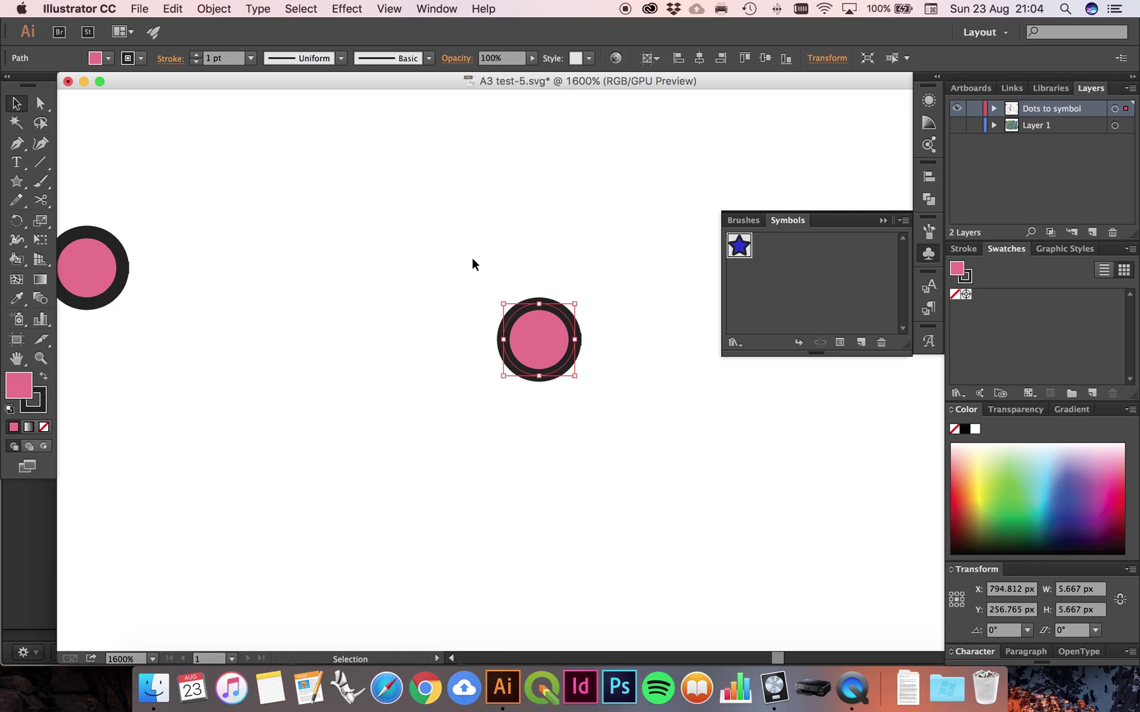
{"action": "left_click", "coordinate": [1034, 181]}
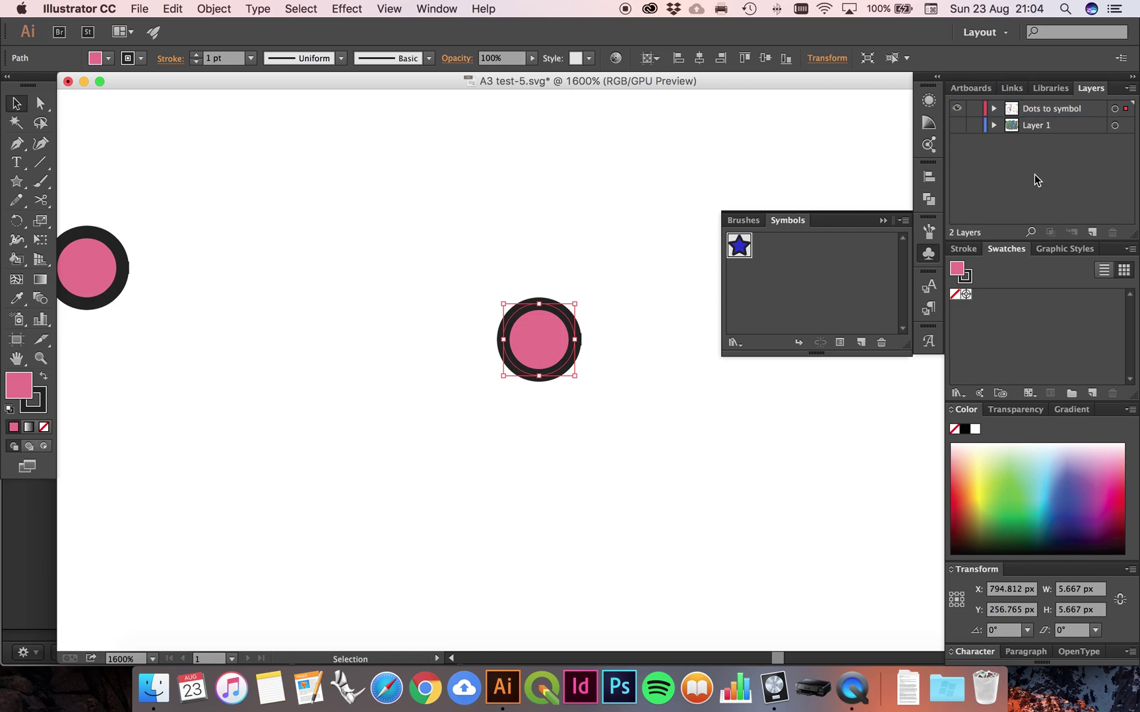
{"action": "left_click", "coordinate": [1127, 114]}
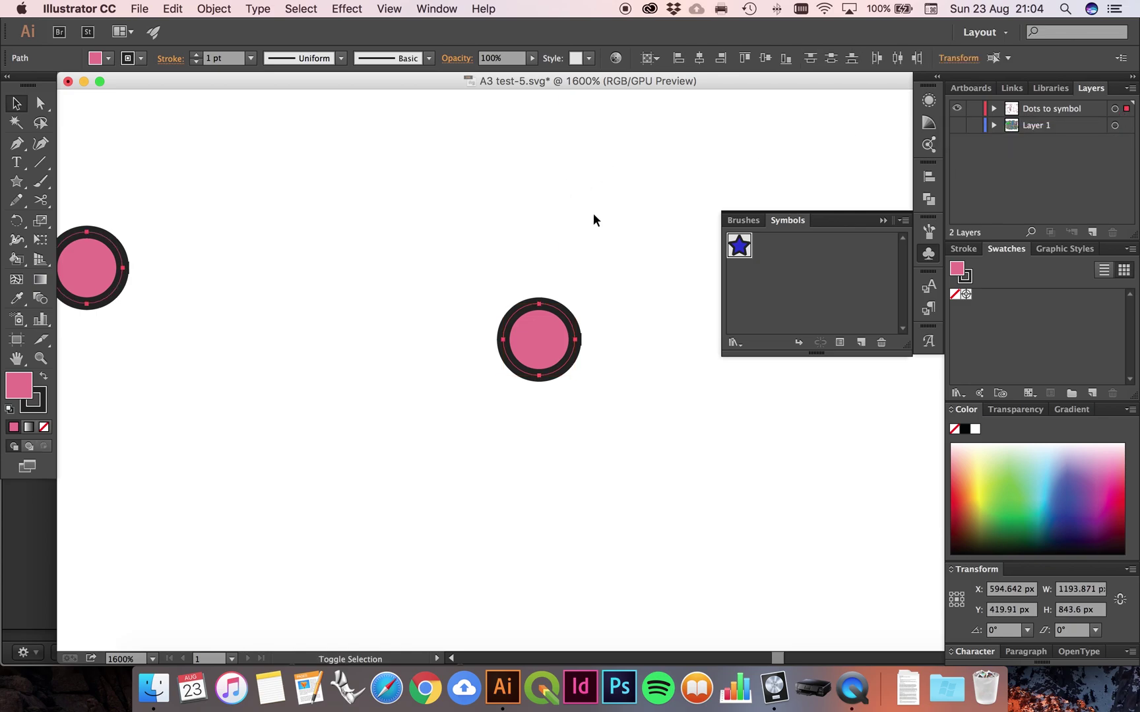
{"action": "scroll", "coordinate": [593, 220], "scroll_direction": "down", "scroll_amount": 9}
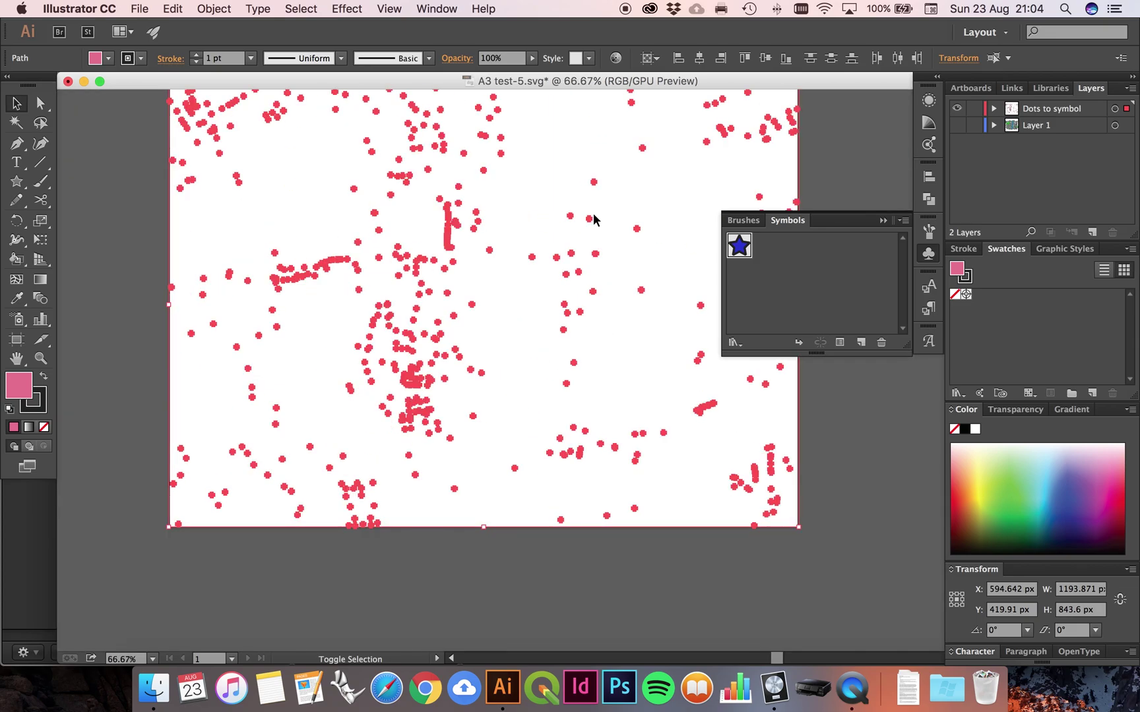
{"action": "left_click_drag", "start_coordinate": [636, 189], "coordinate": [624, 272]}
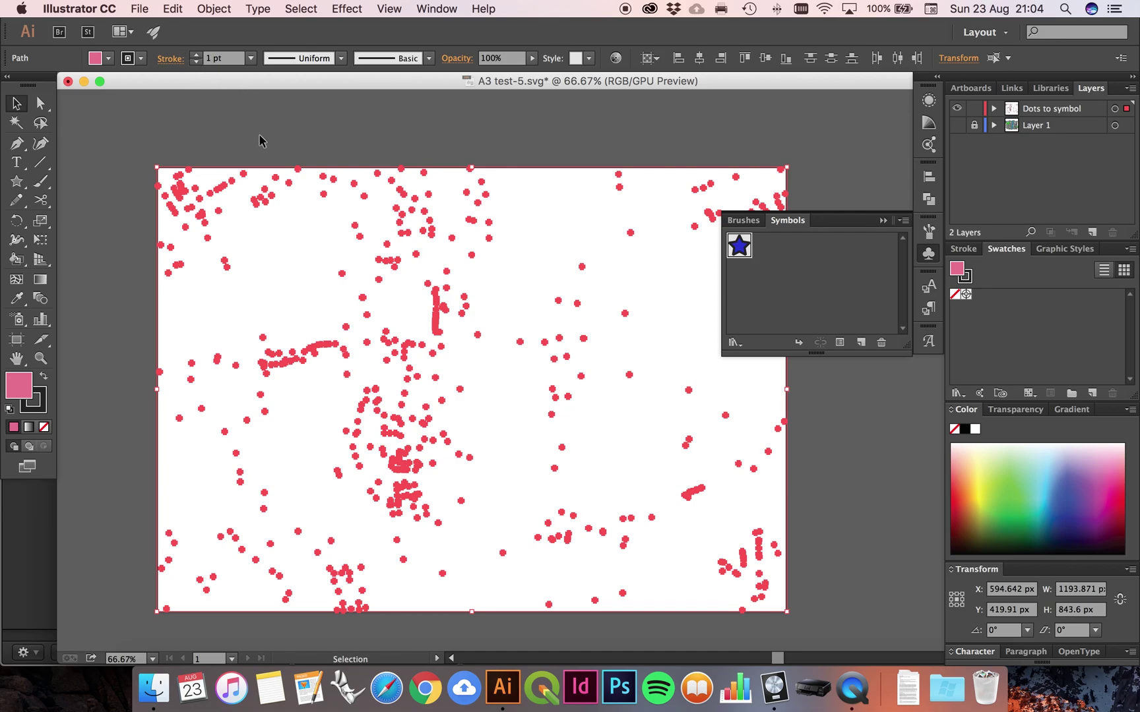
Pick symbol_replacement.jsx in the symbol_replacement folder via File > Scripts > Other Script.
{"action": "left_click", "coordinate": [131, 8]}
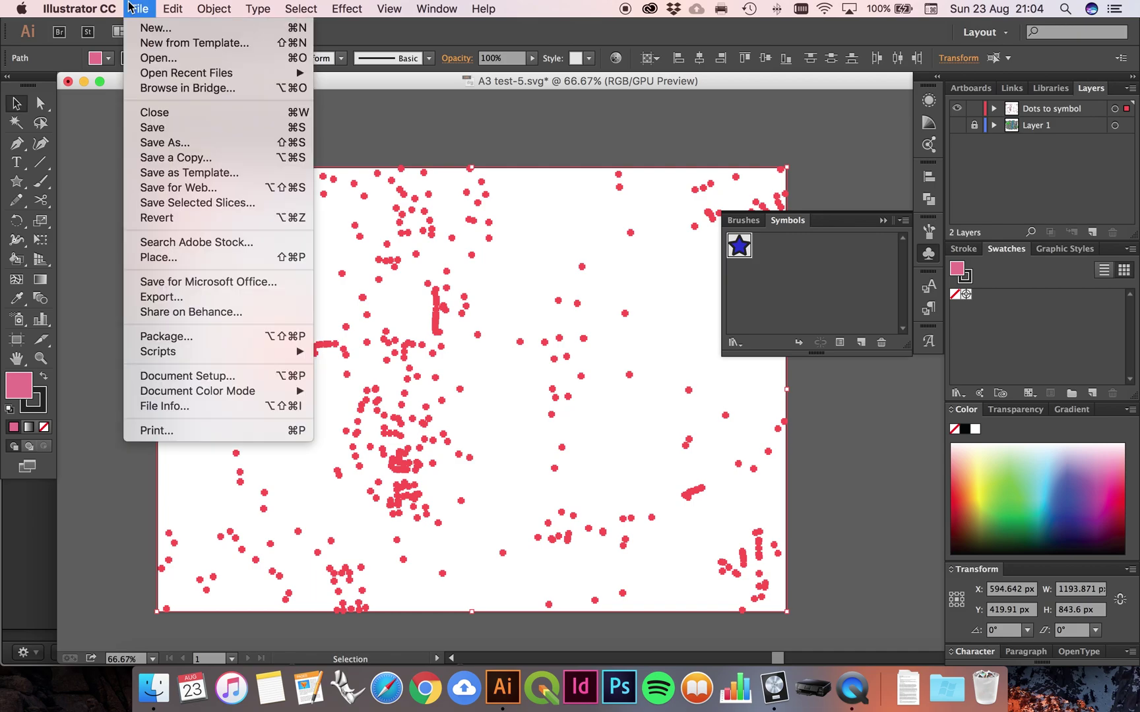
{"action": "mouse_move", "coordinate": [229, 351]}
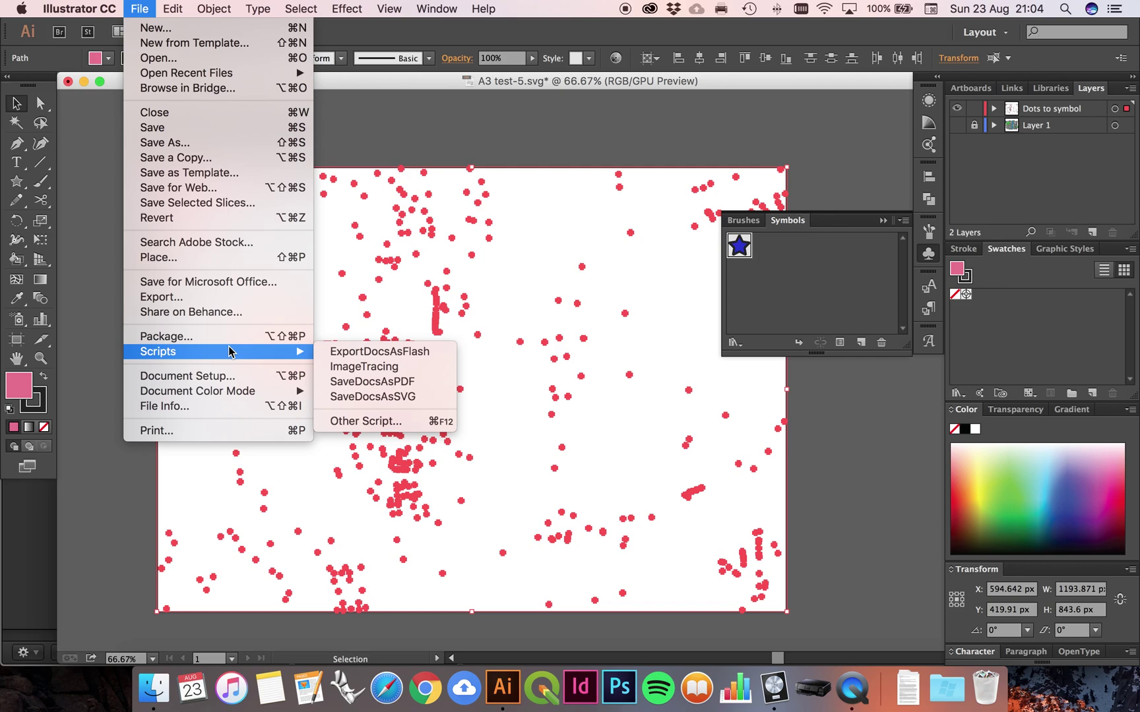
{"action": "left_click", "coordinate": [388, 426]}
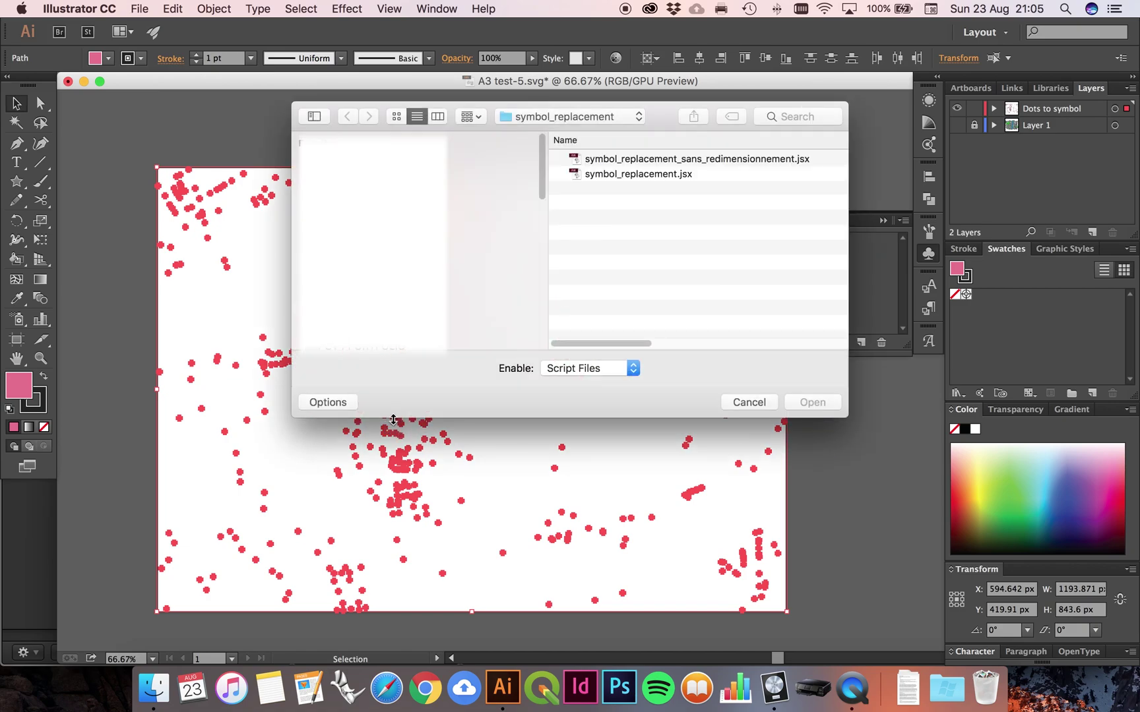
{"action": "left_click", "coordinate": [638, 179]}
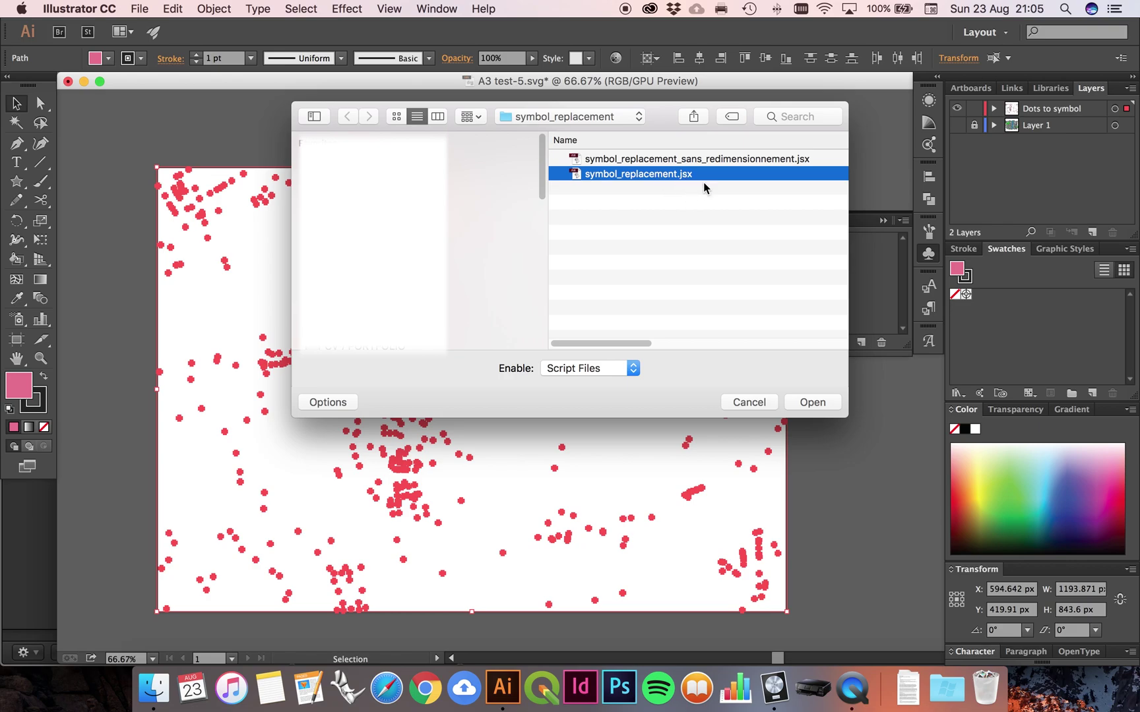
Run symbol_replacement.jsx to swap the pink dots for Dot symbol stars, then zoom in.
{"action": "left_click", "coordinate": [825, 405]}
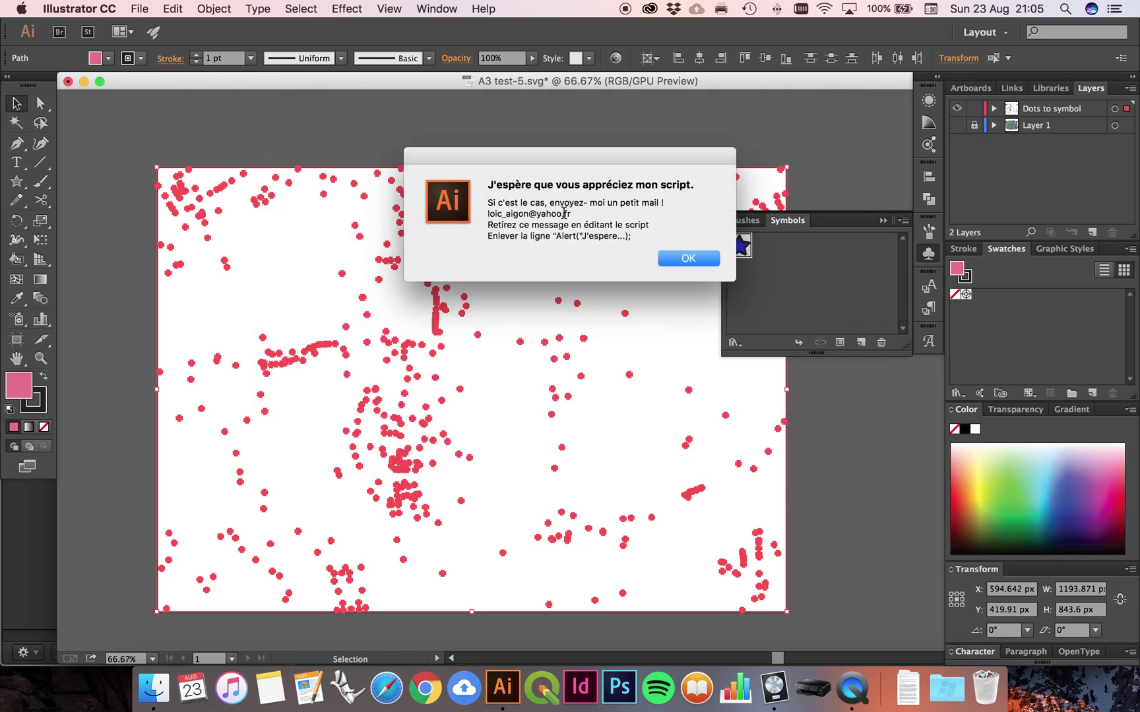
{"action": "left_click_drag", "start_coordinate": [489, 186], "coordinate": [664, 218]}
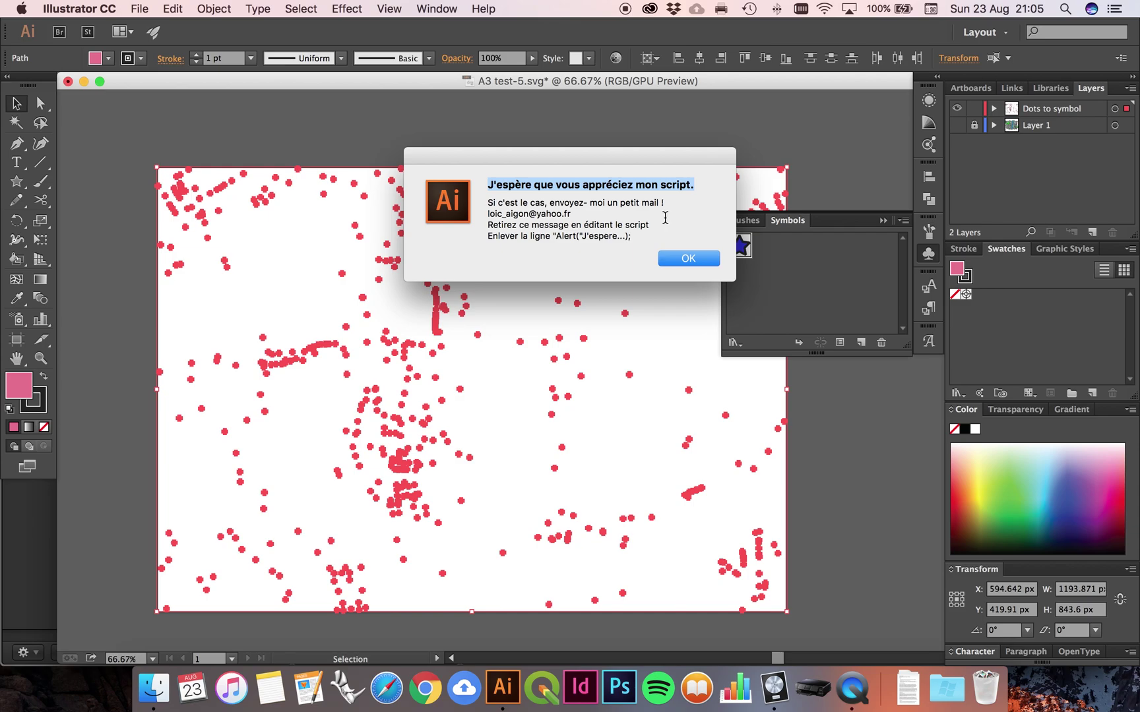
{"action": "left_click", "coordinate": [686, 222]}
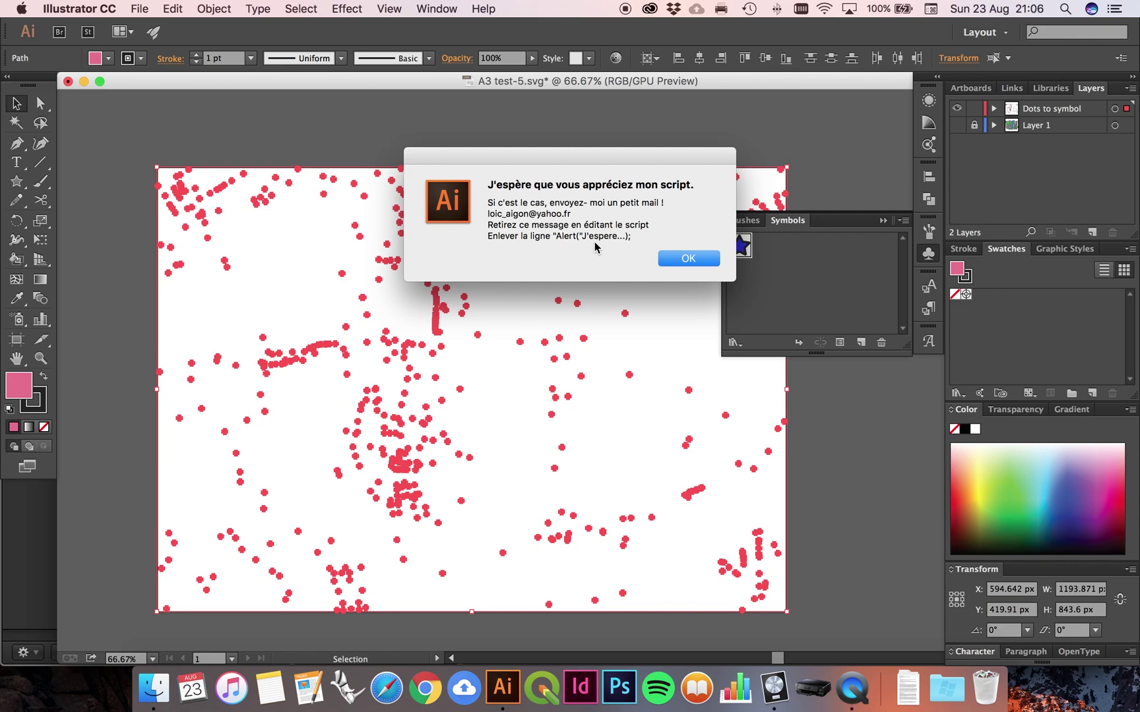
{"action": "left_click", "coordinate": [697, 261]}
{"action": "scroll", "coordinate": [601, 303], "scroll_direction": "up", "scroll_amount": 15}
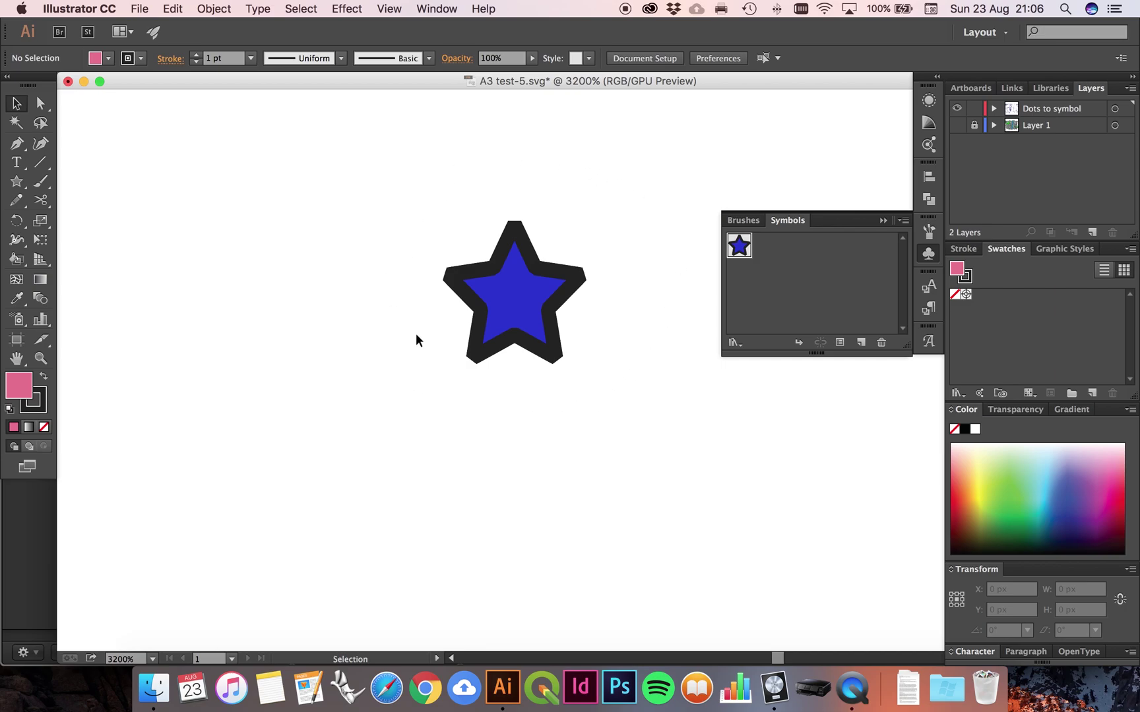
Edit the Dot symbol definition so its star fill becomes green (2FD12A) for all instances.
{"action": "left_click", "coordinate": [520, 286]}
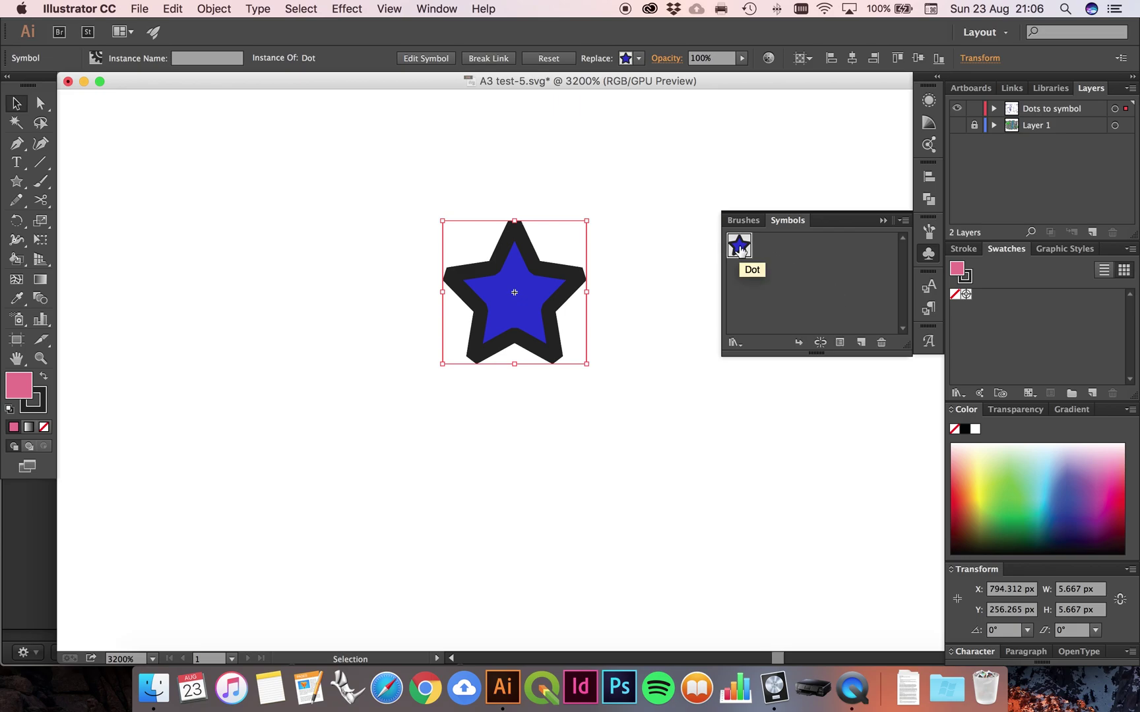
{"action": "left_click", "coordinate": [439, 59]}
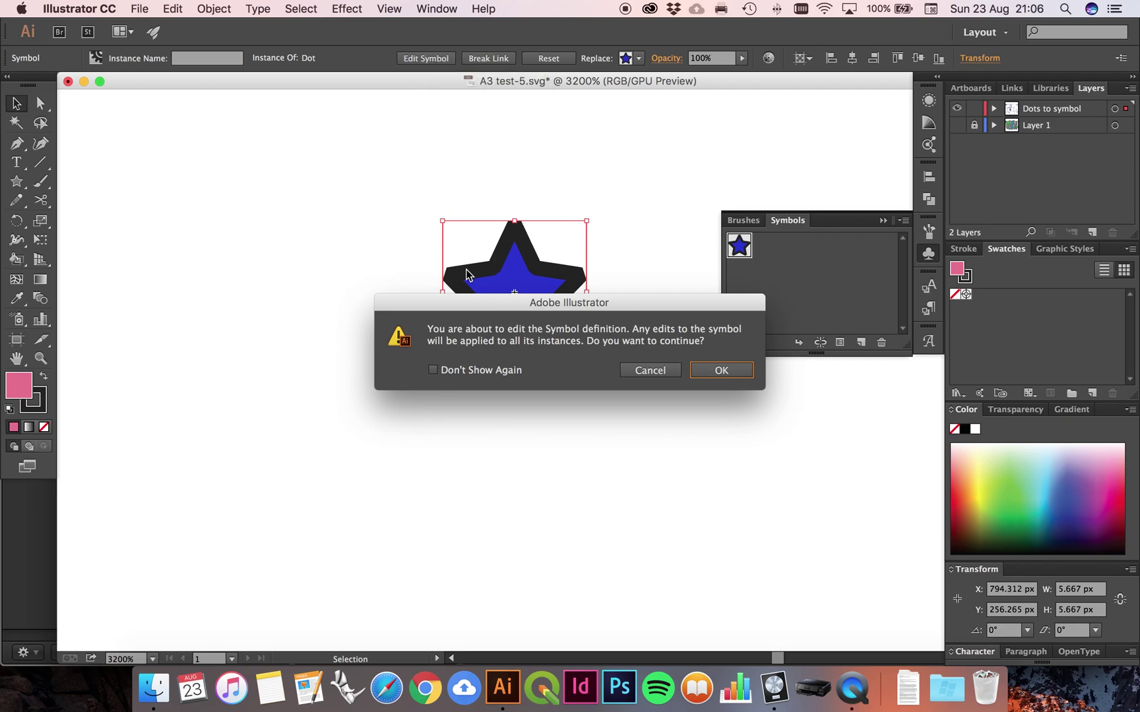
{"action": "left_click", "coordinate": [723, 377]}
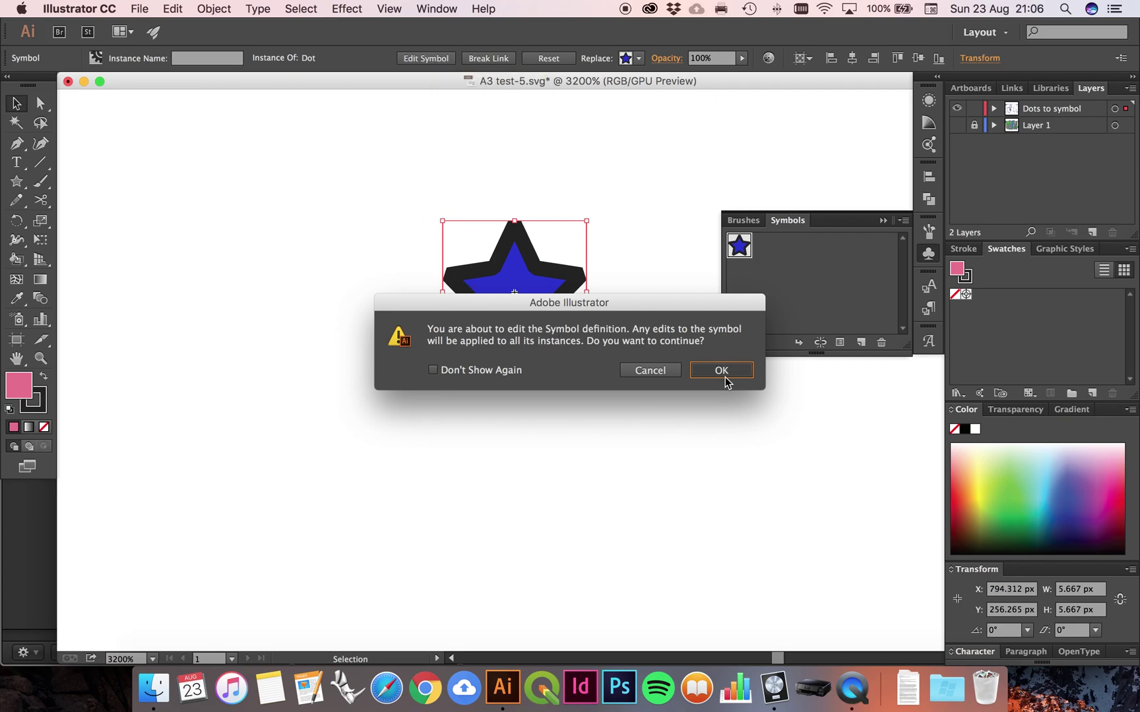
{"action": "left_click", "coordinate": [534, 295]}
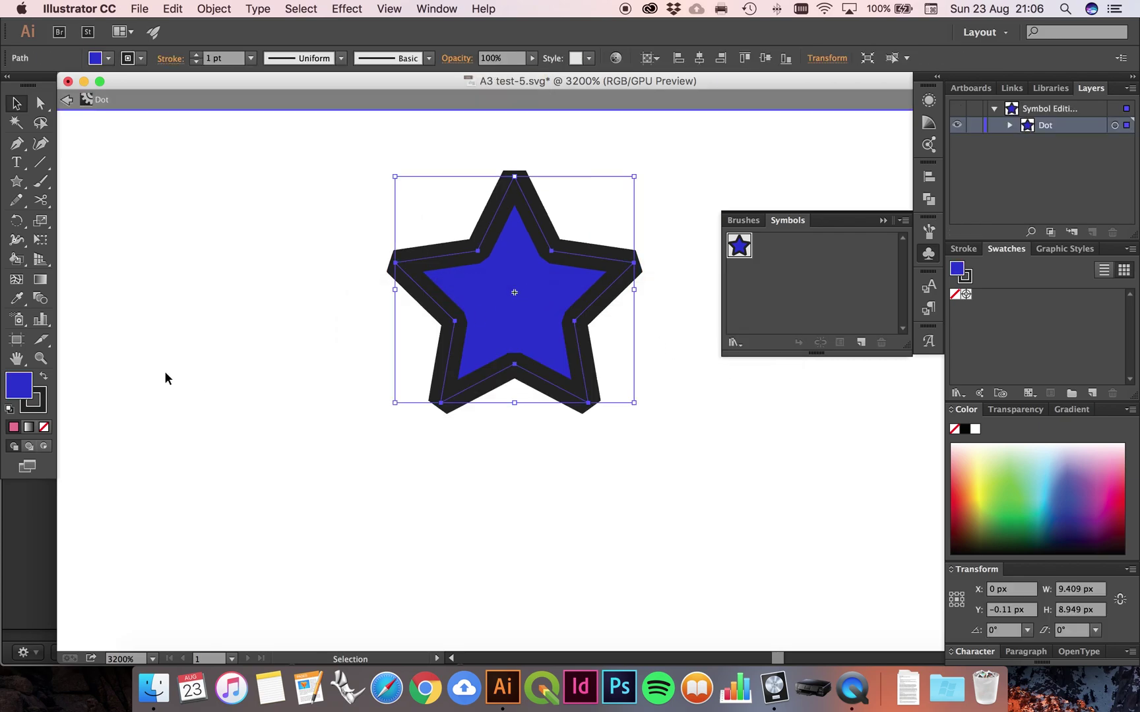
{"action": "double_click", "coordinate": [19, 384]}
{"action": "left_click_drag", "start_coordinate": [582, 349], "coordinate": [585, 393]}
{"action": "left_click", "coordinate": [733, 262]}
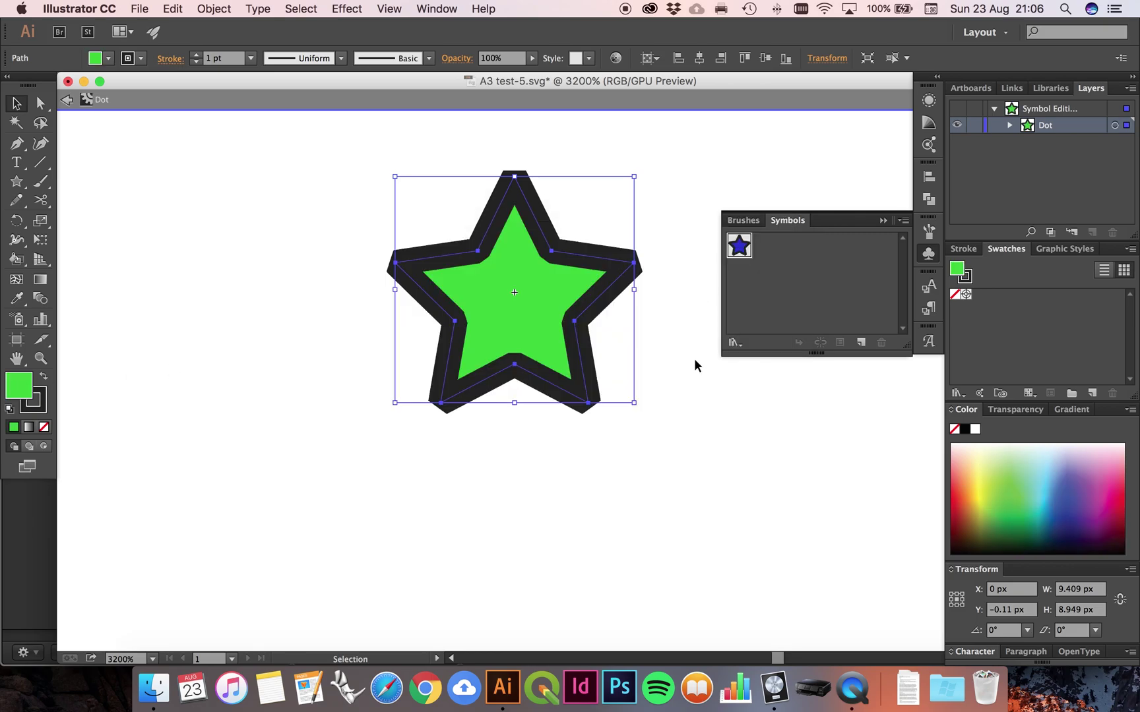
{"action": "left_click", "coordinate": [694, 358]}
{"action": "double_click", "coordinate": [659, 332]}
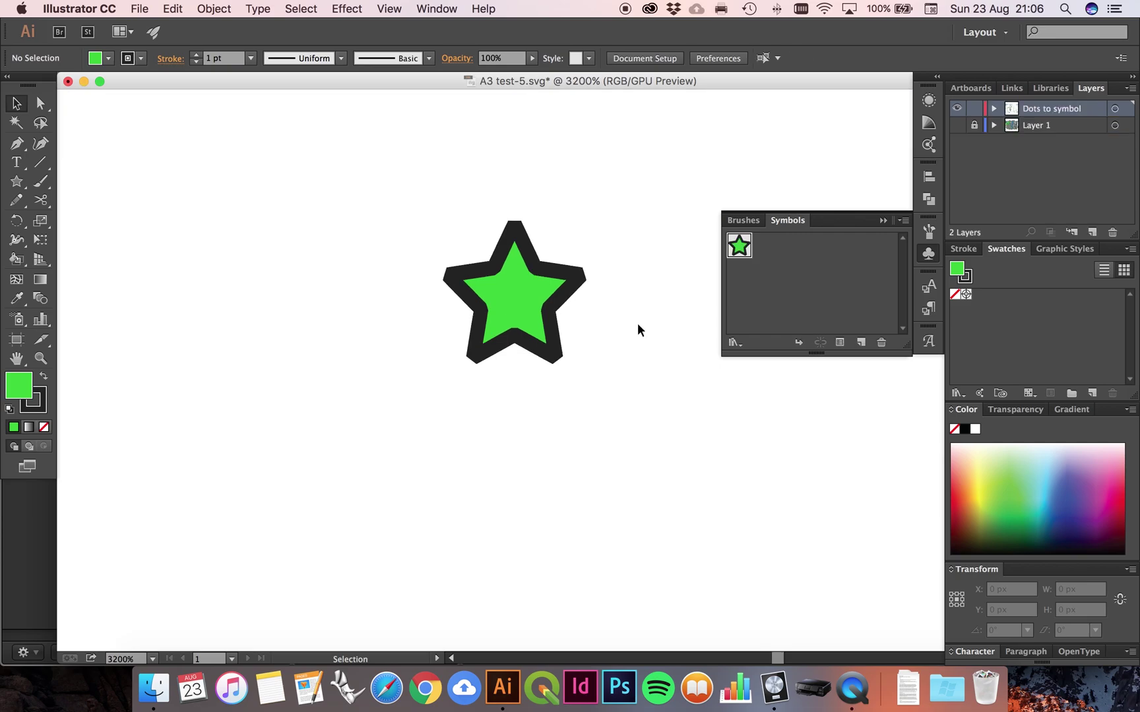
Zoom out to 100% and pan around the map to review the green stars.
{"action": "scroll", "coordinate": [638, 322], "scroll_direction": "down", "scroll_amount": 3}
{"action": "scroll", "coordinate": [638, 328], "scroll_direction": "down", "scroll_amount": 3}
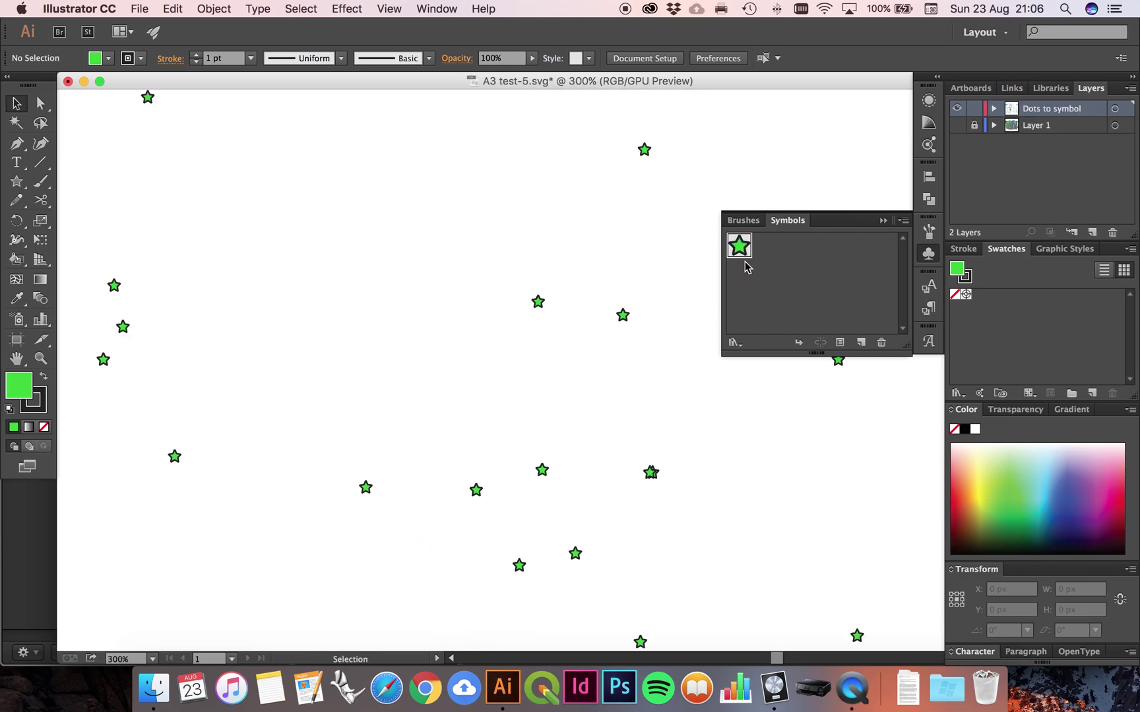
{"action": "scroll", "coordinate": [584, 309], "scroll_direction": "down", "scroll_amount": 3}
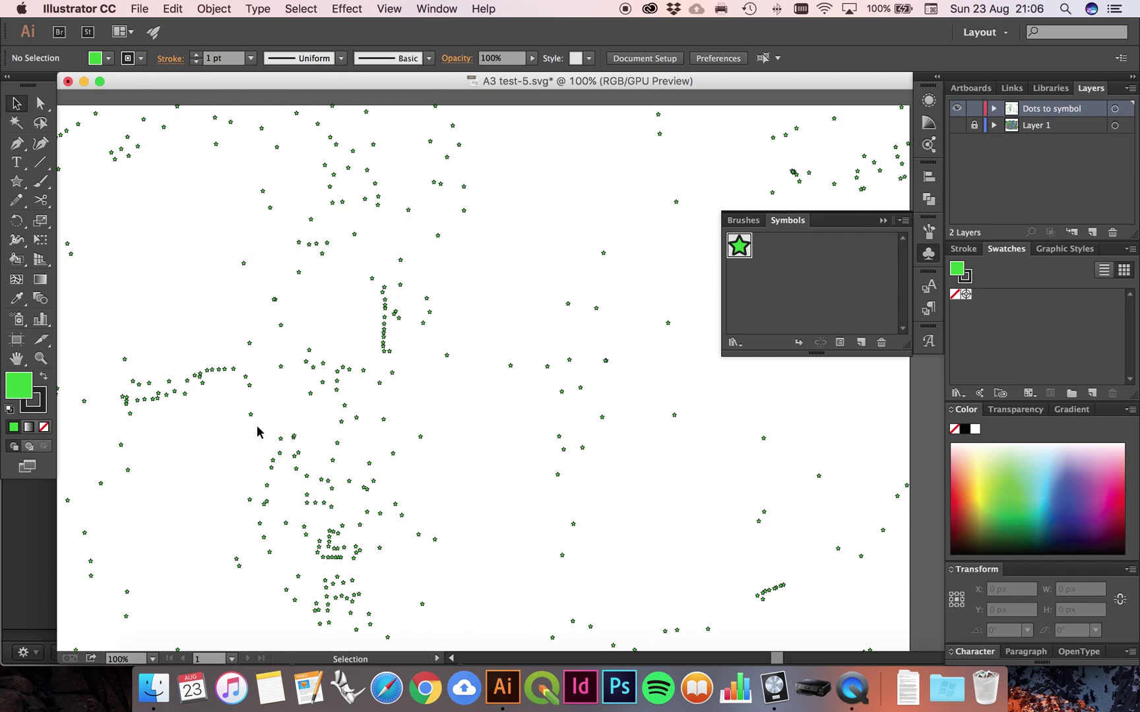
{"action": "left_click_drag", "start_coordinate": [257, 432], "coordinate": [343, 374]}
{"action": "left_click_drag", "start_coordinate": [488, 373], "coordinate": [447, 387]}
{"action": "left_click_drag", "start_coordinate": [555, 371], "coordinate": [475, 397]}
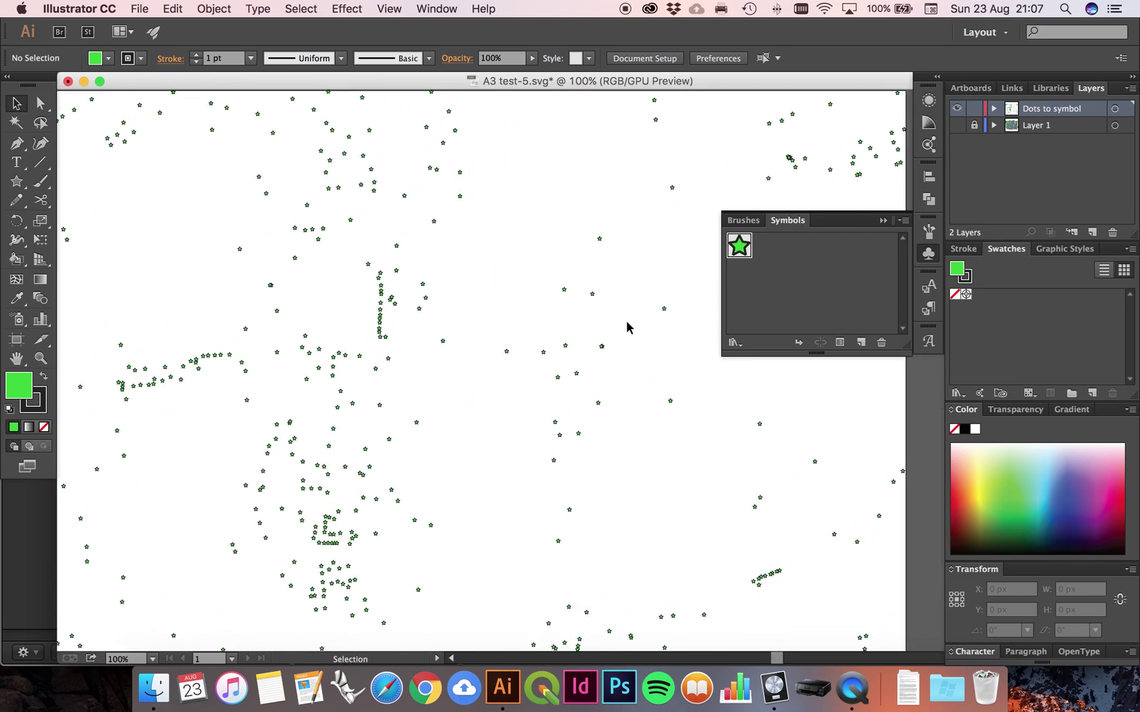